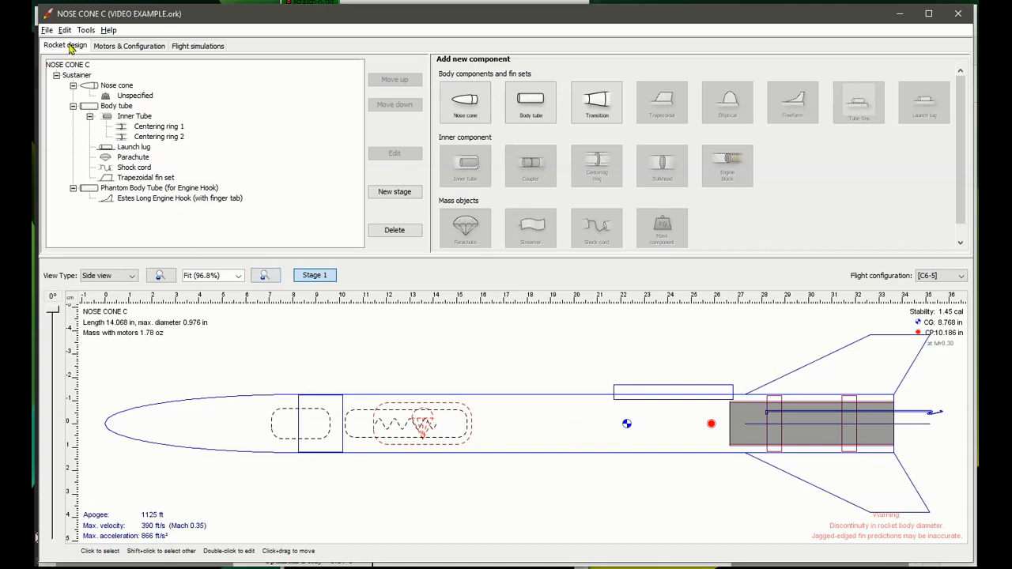
# Step: Point out the rocket design's Print / Export PDF command and switch to VIDEO EXAMPLE.pdf in Adobe Acrobat Reader
pyautogui.click(48, 30)
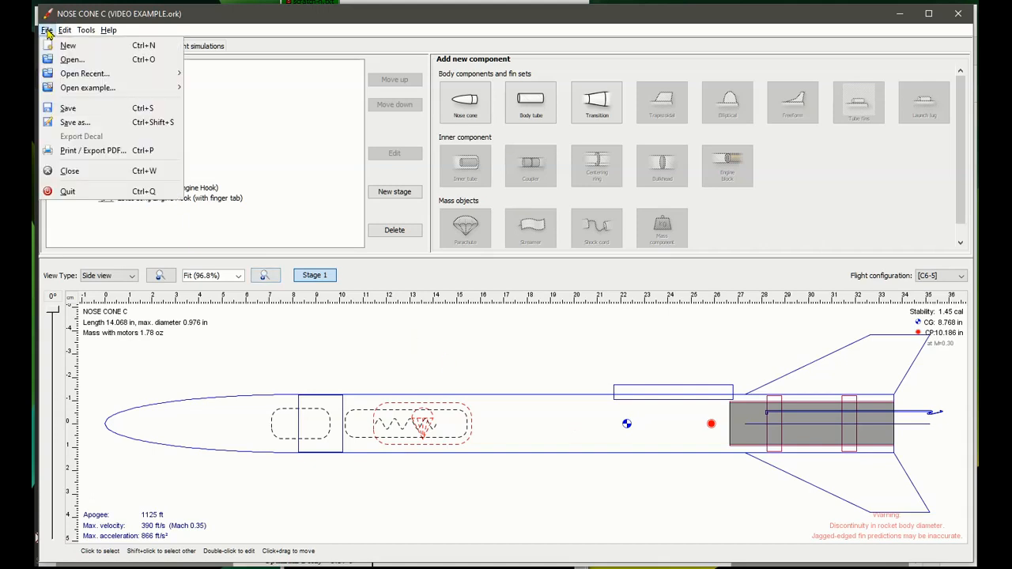
pyautogui.click(103, 152)
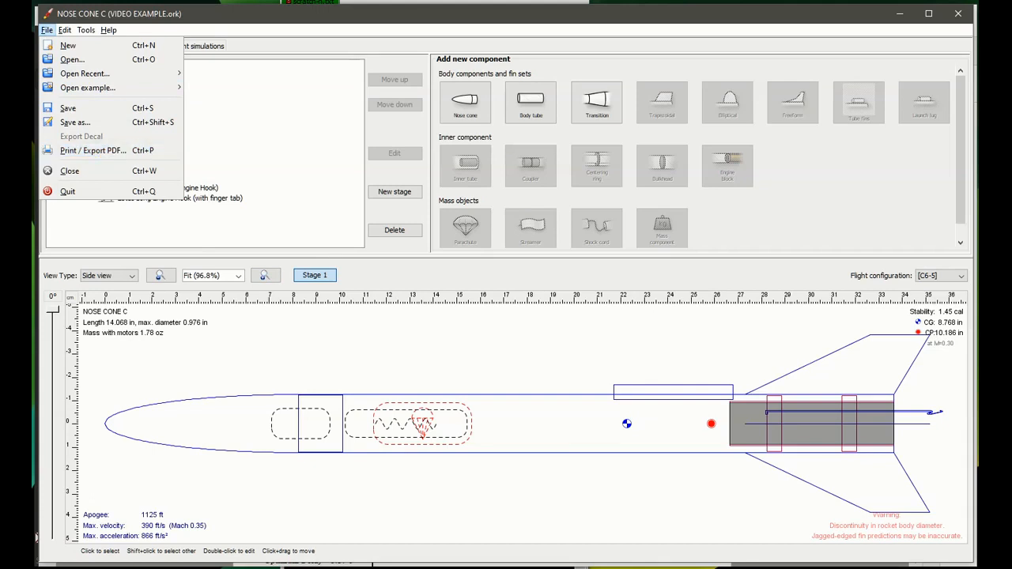
pyautogui.hotkey('alt', 'Tab')
pyautogui.hotkey('alt', 'Tab')
pyautogui.hotkey('alt', 'Tab')
pyautogui.hotkey('alt', 'shift', 'Tab')
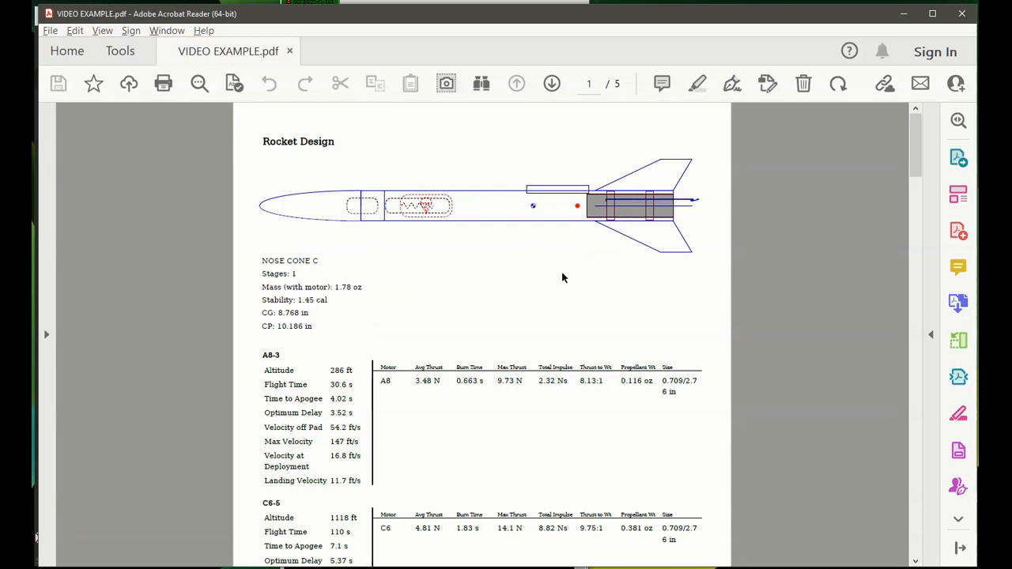
# Step: Look through all pages of the PDF report, examining the fin, nose cone and centering ring templates and the scale rulers on page 5
pyautogui.scroll(-15, 531, 361)
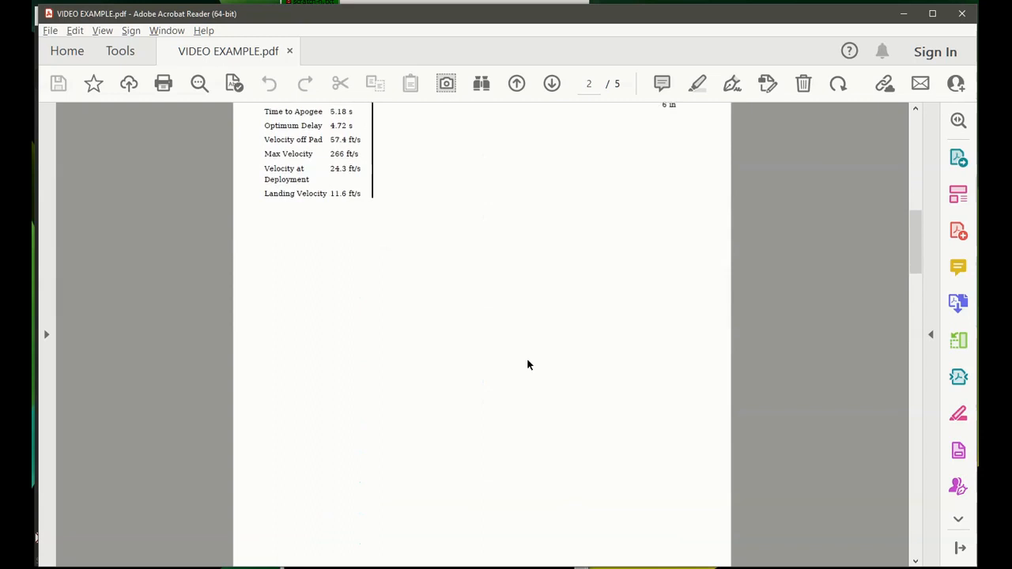
pyautogui.scroll(-15, 528, 364)
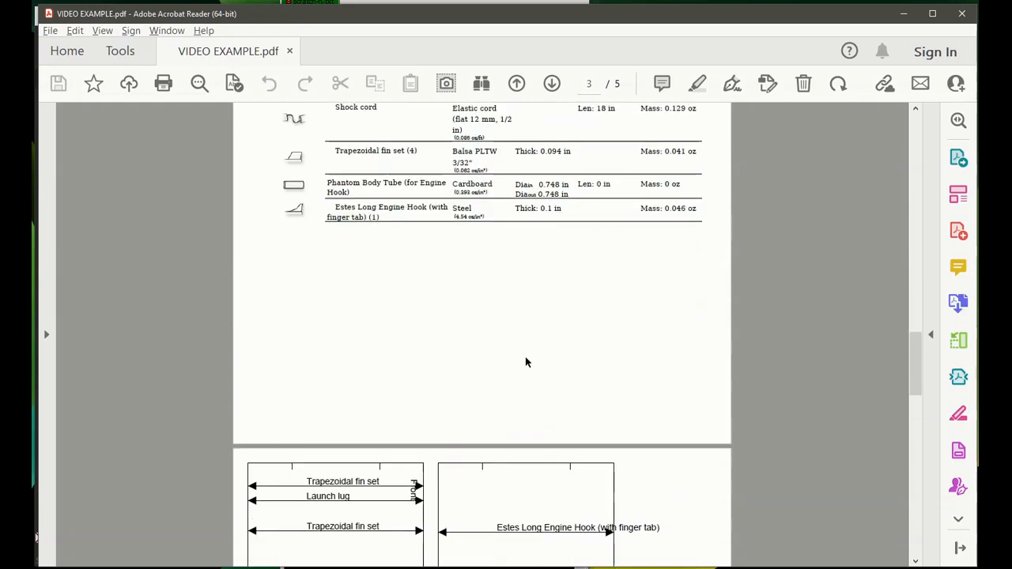
pyautogui.scroll(-5, 526, 363)
pyautogui.scroll(-3, 607, 373)
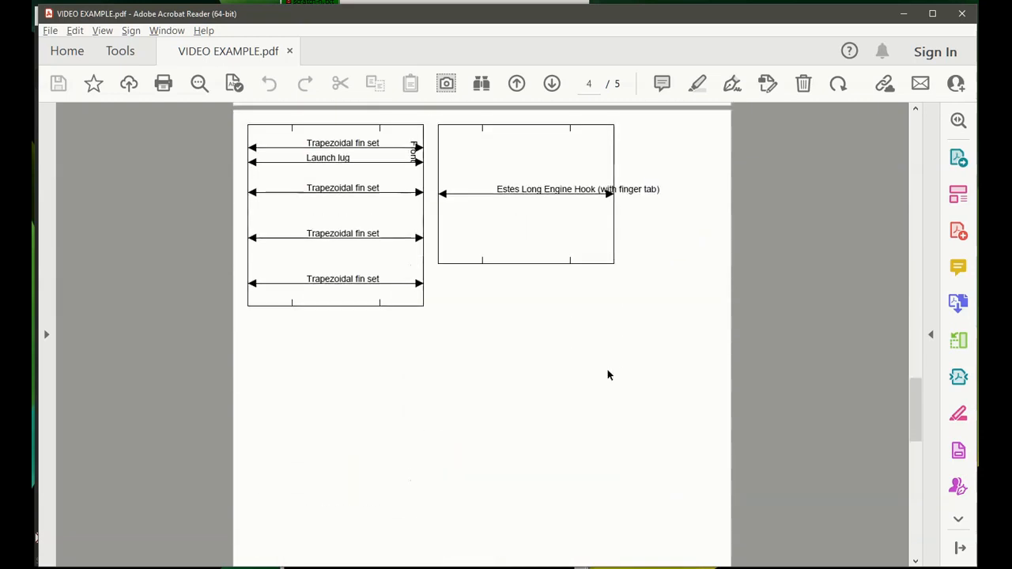
pyautogui.scroll(-5, 607, 374)
pyautogui.scroll(-6, 606, 373)
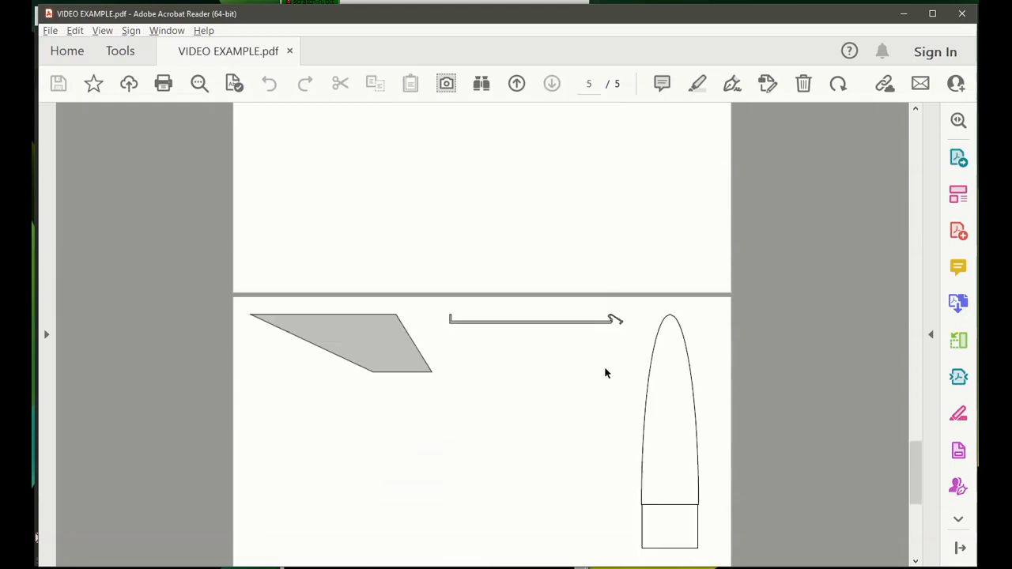
pyautogui.scroll(-2, 605, 373)
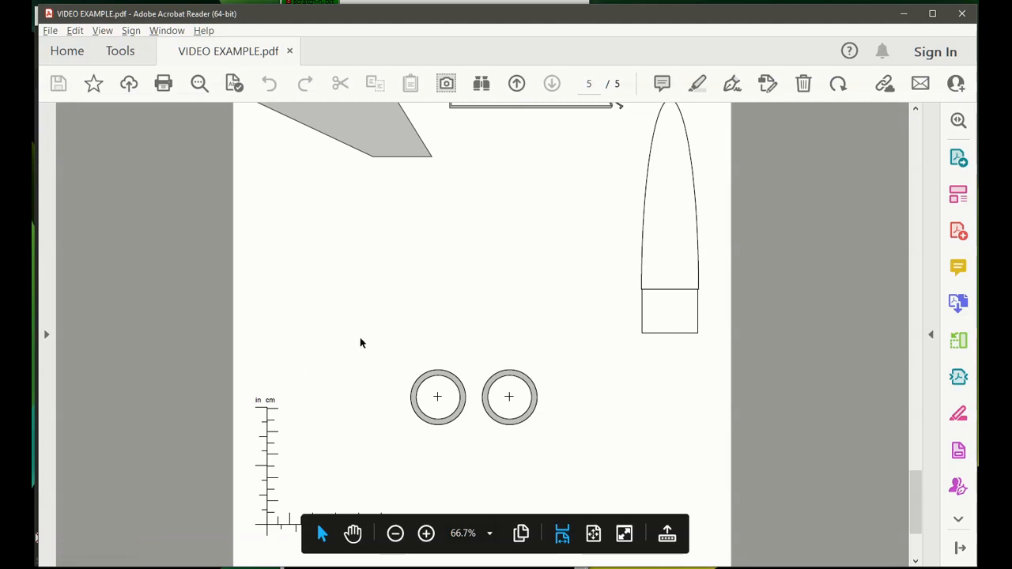
pyautogui.scroll(3, 361, 343)
pyautogui.scroll(-1, 343, 451)
pyautogui.scroll(-5, 301, 475)
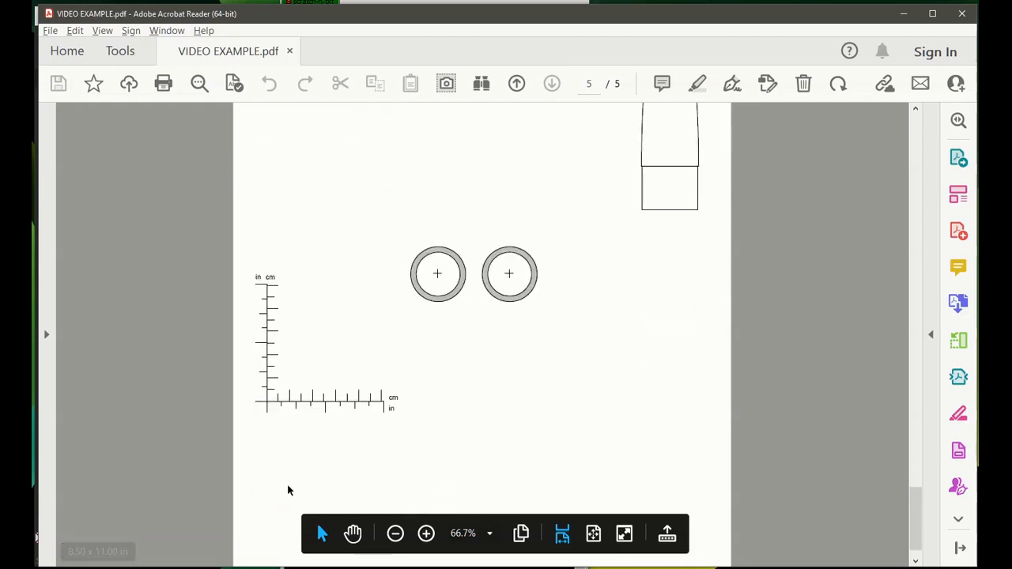
pyautogui.scroll(4, 290, 401)
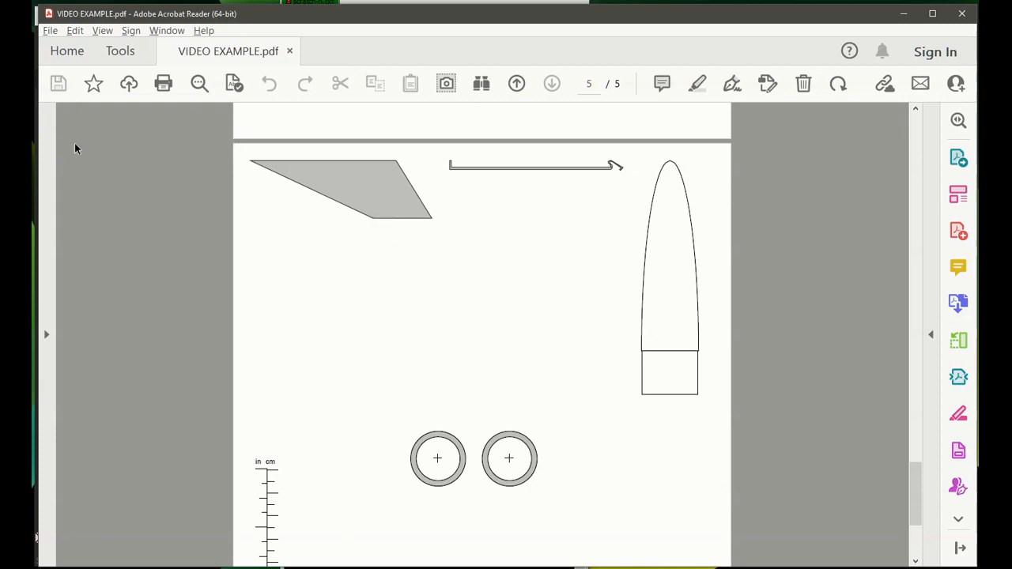
# Step: Switch to the blank new document in Inkscape
pyautogui.hotkey('alt', 'Tab')
pyautogui.hotkey('alt', 'Tab')
pyautogui.hotkey('alt', 'Tab')
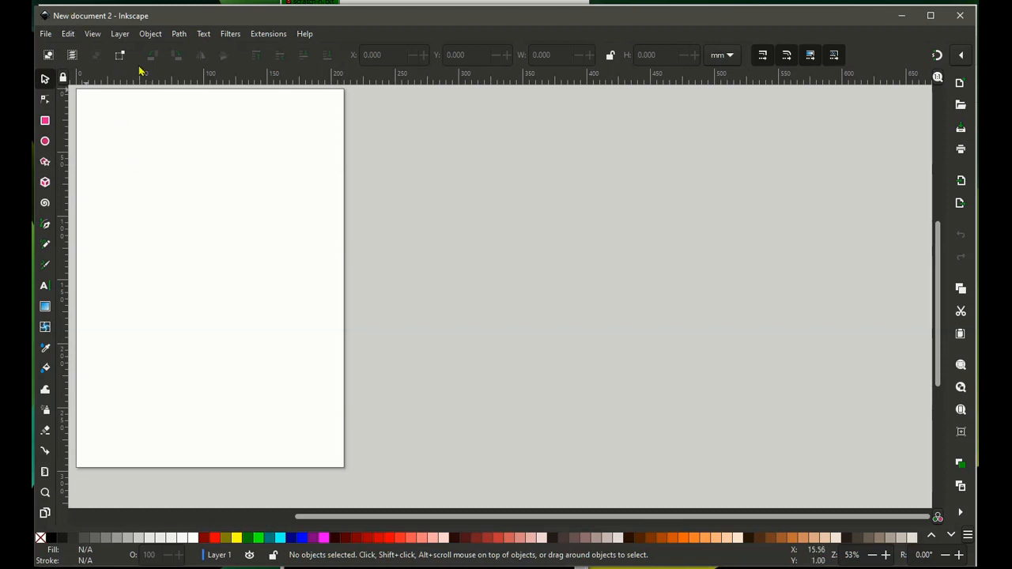
pyautogui.hotkey('alt', 'Tab')
pyautogui.hotkey('alt', 'Tab')
pyautogui.hotkey('alt', 'Tab')
pyautogui.hotkey('alt', 'Tab')
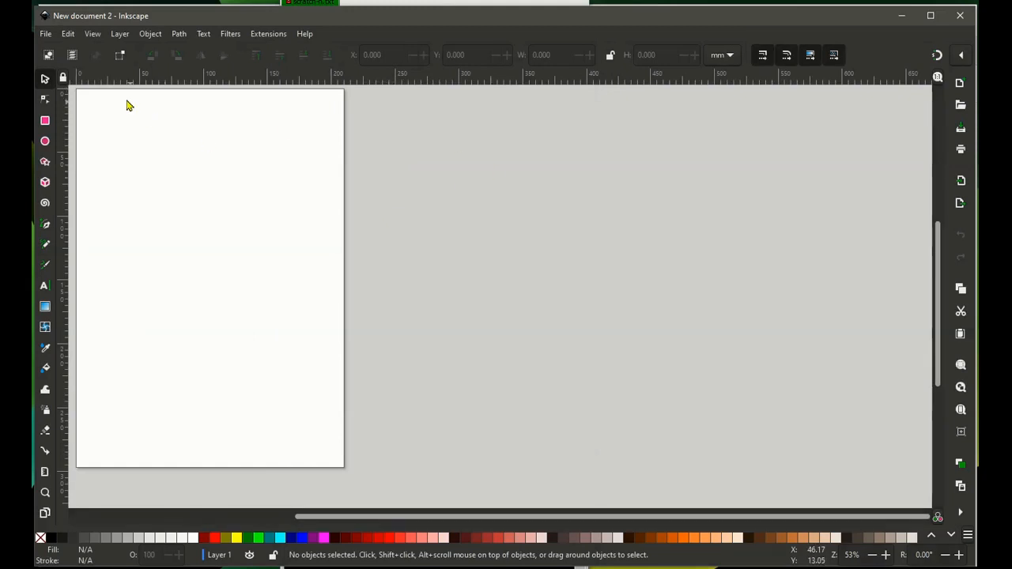
# Step: Choose VIDEO EXAMPLE.pdf from the OPENROCKET folder as the file to import
pyautogui.click(46, 33)
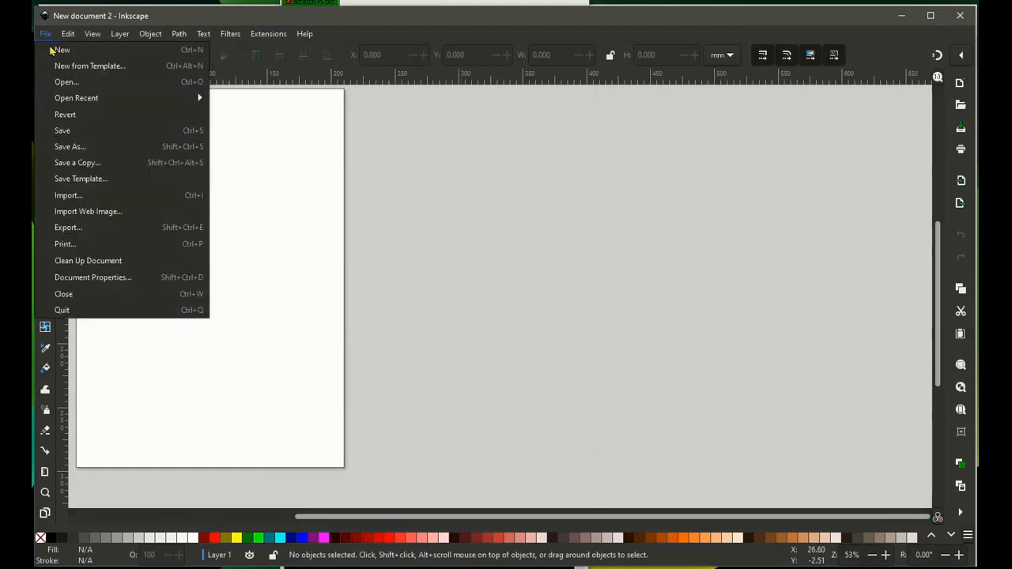
pyautogui.click(109, 198)
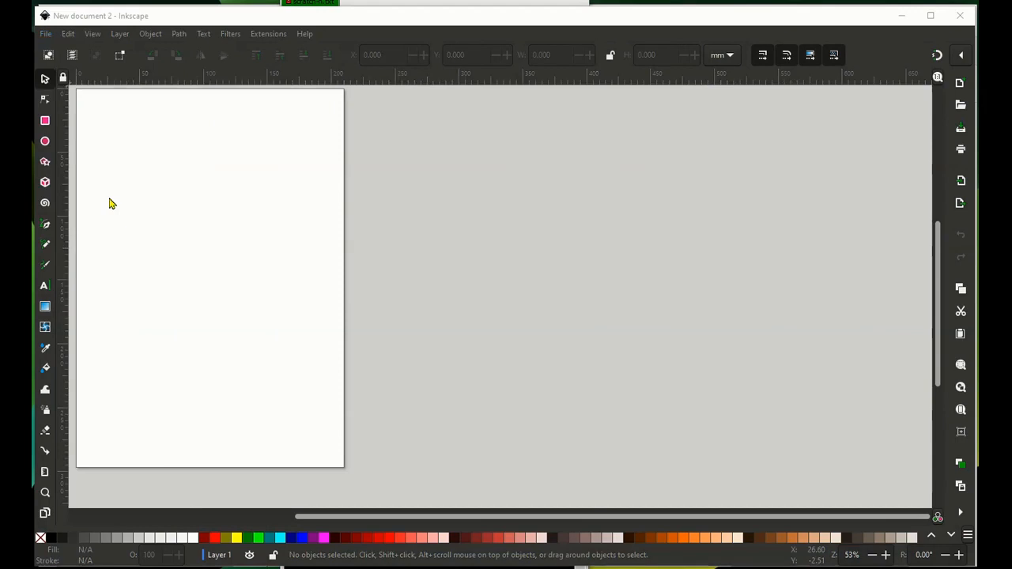
pyautogui.click(178, 237)
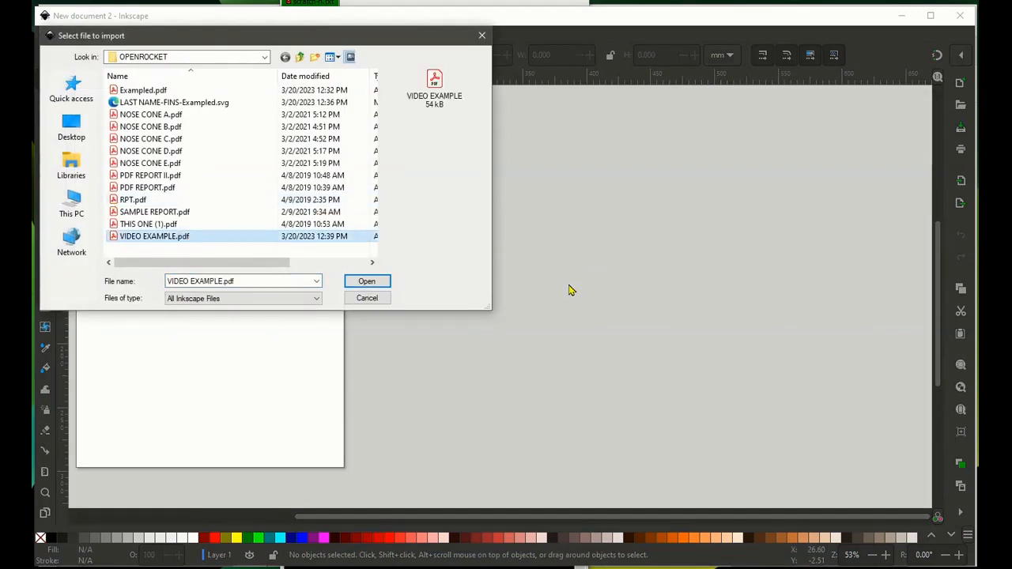
pyautogui.click(374, 283)
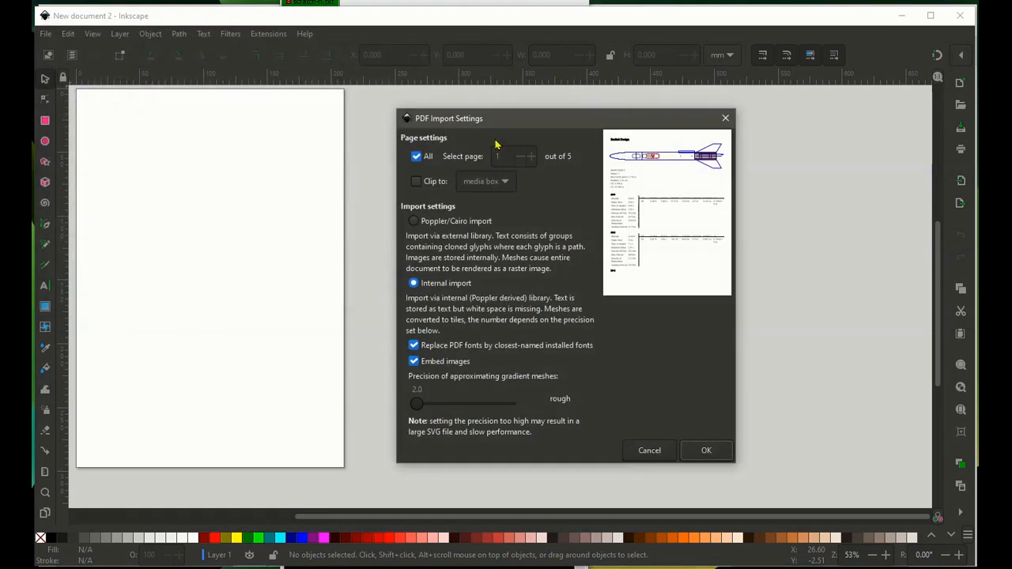
# Step: Import only page 5 of the PDF instead of all pages, keeping the internal import option
pyautogui.moveTo(504, 124); pyautogui.dragTo(257, 89)
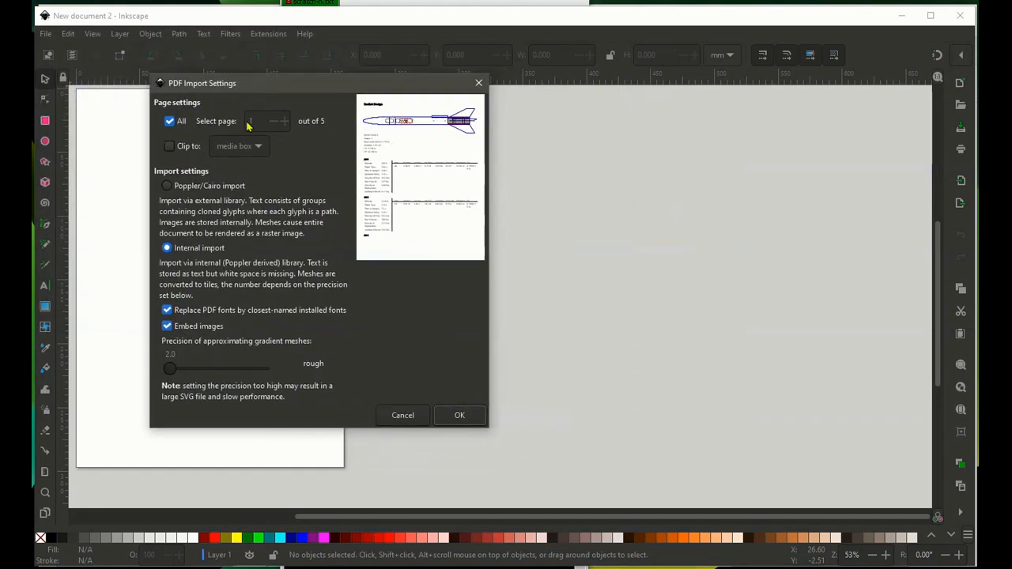
pyautogui.click(169, 123)
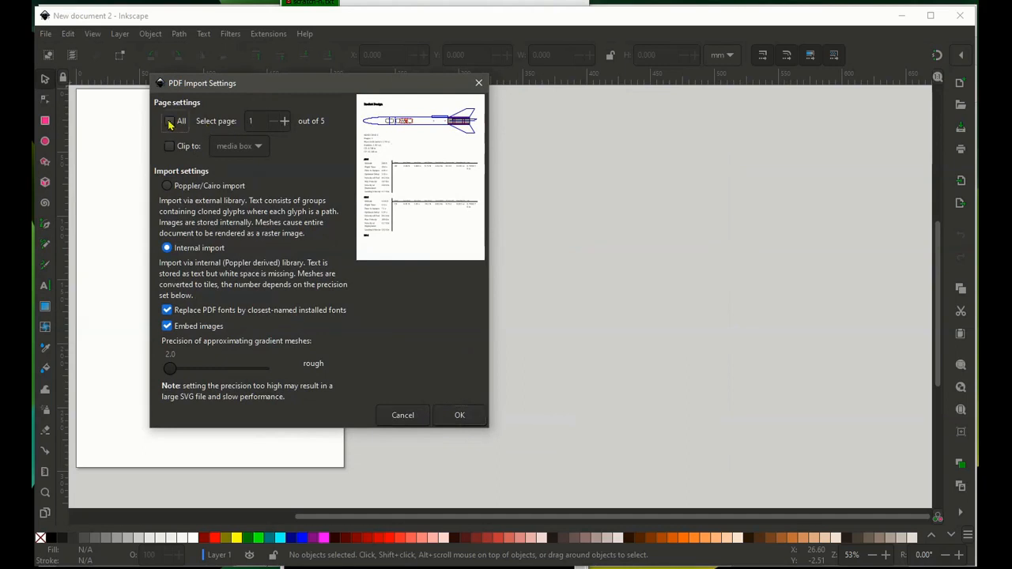
pyautogui.click(284, 121)
pyautogui.click(285, 121)
pyautogui.click(285, 121)
pyautogui.click(285, 121)
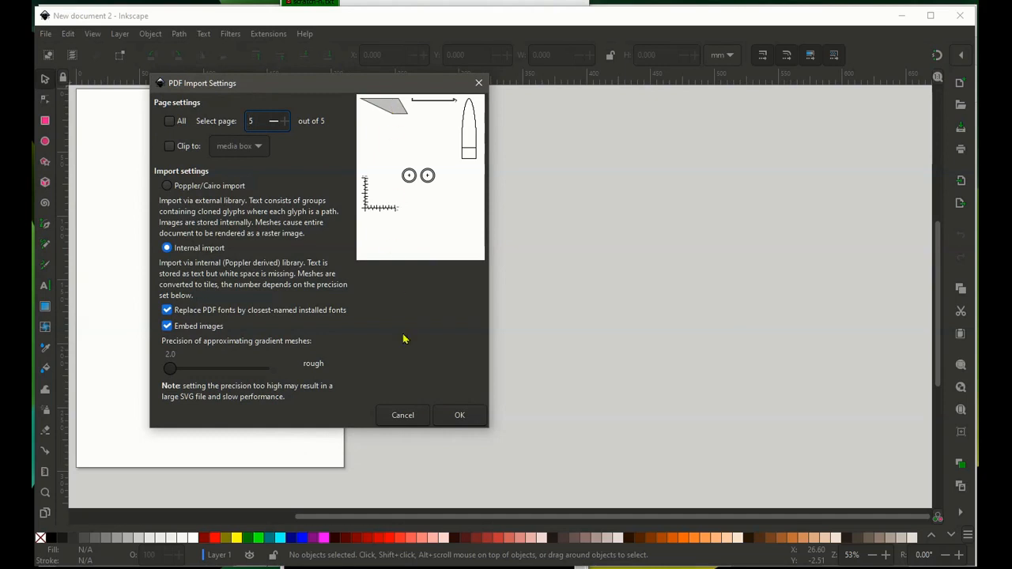
pyautogui.click(476, 415)
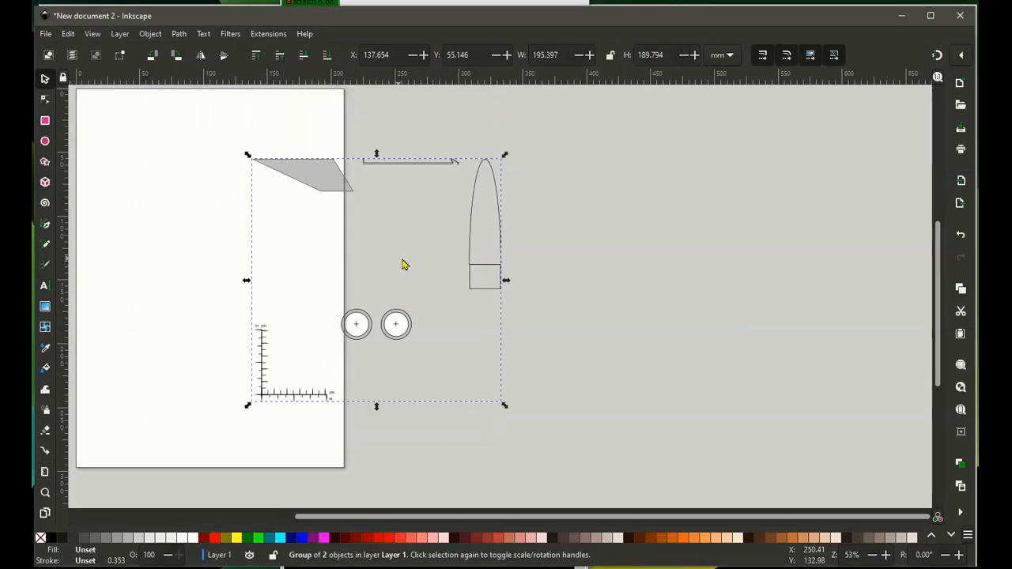
# Step: Move the imported template group into the page's upper-left corner and deselect it
pyautogui.moveTo(406, 258); pyautogui.dragTo(337, 234)
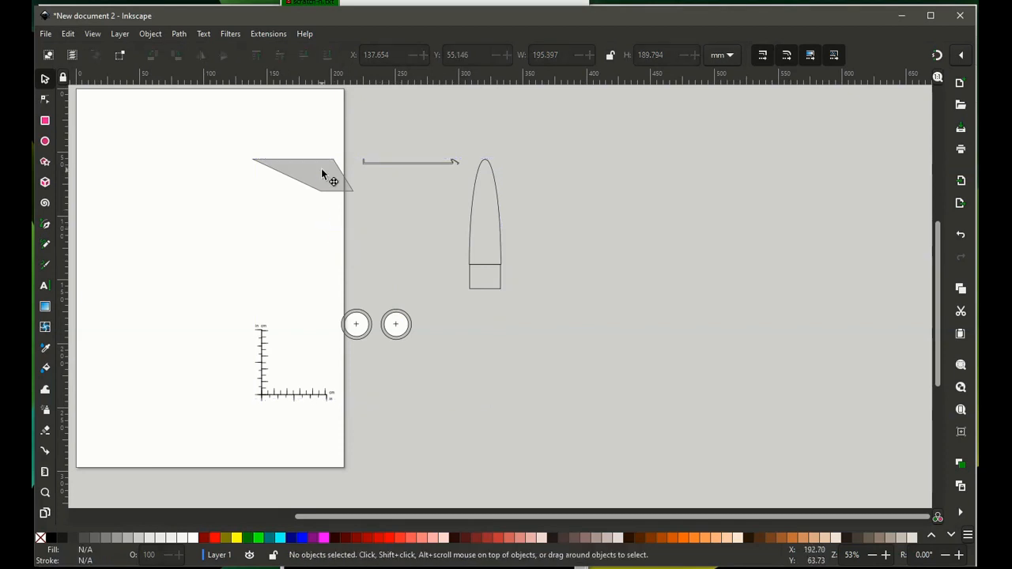
pyautogui.click(322, 169)
pyautogui.moveTo(323, 170); pyautogui.dragTo(134, 98)
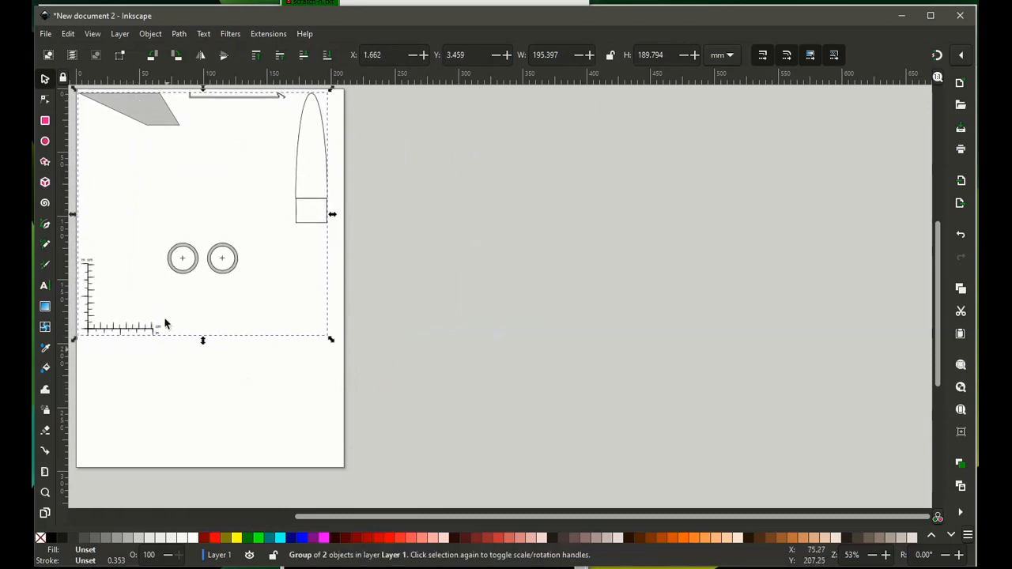
pyautogui.click(496, 368)
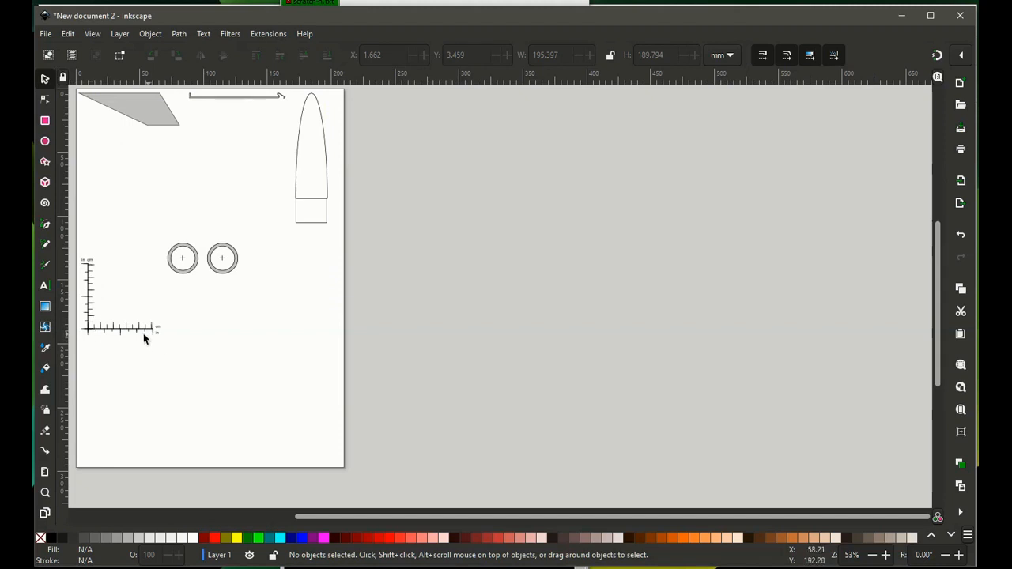
# Step: Measure the vertical and horizontal scale rulers from their shared origin to the last centimetre marks with the Measure tool
pyautogui.click(45, 473)
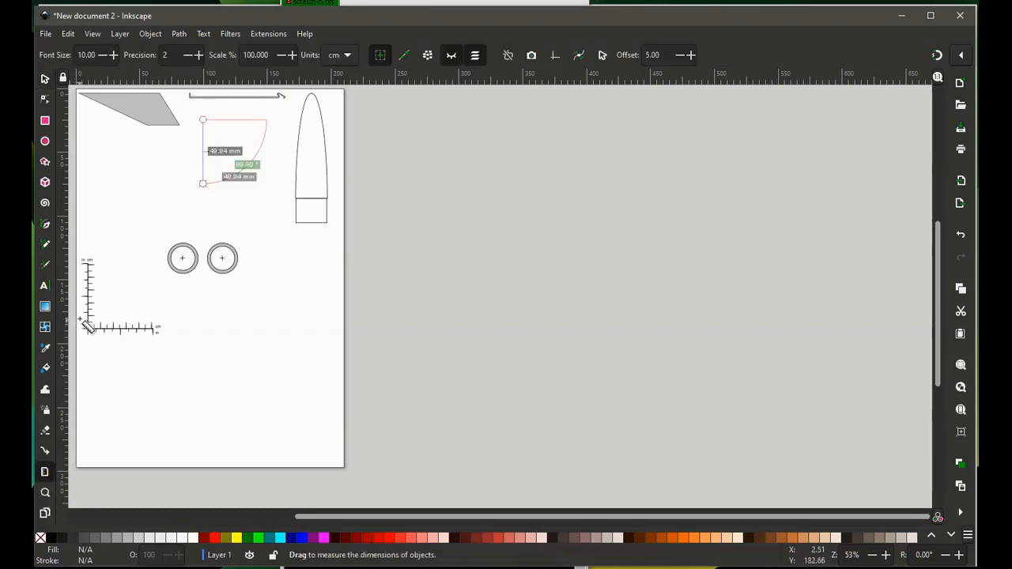
pyautogui.scroll(3, 89, 328)
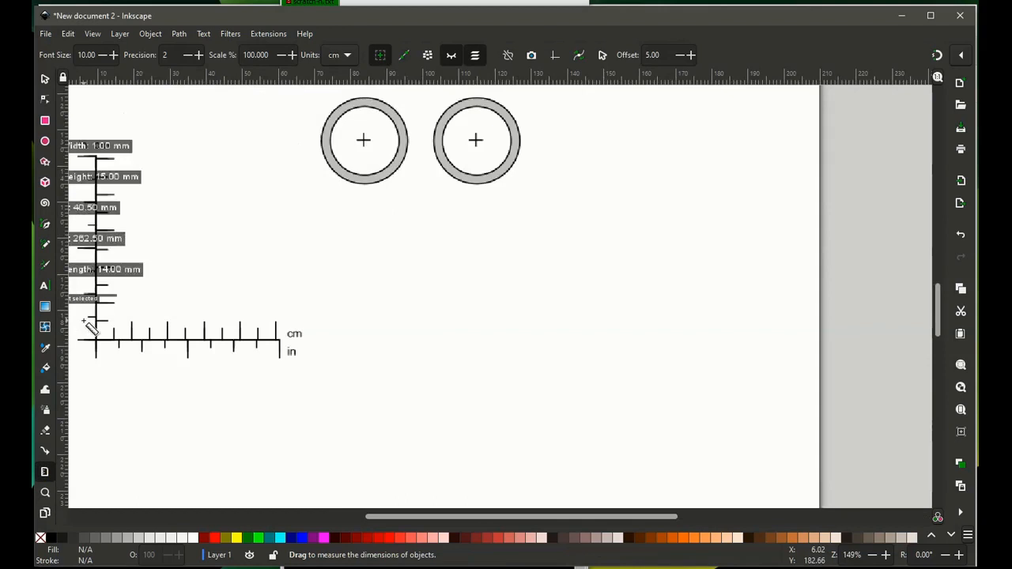
pyautogui.scroll(2, 93, 323)
pyautogui.scroll(-1, 103, 291)
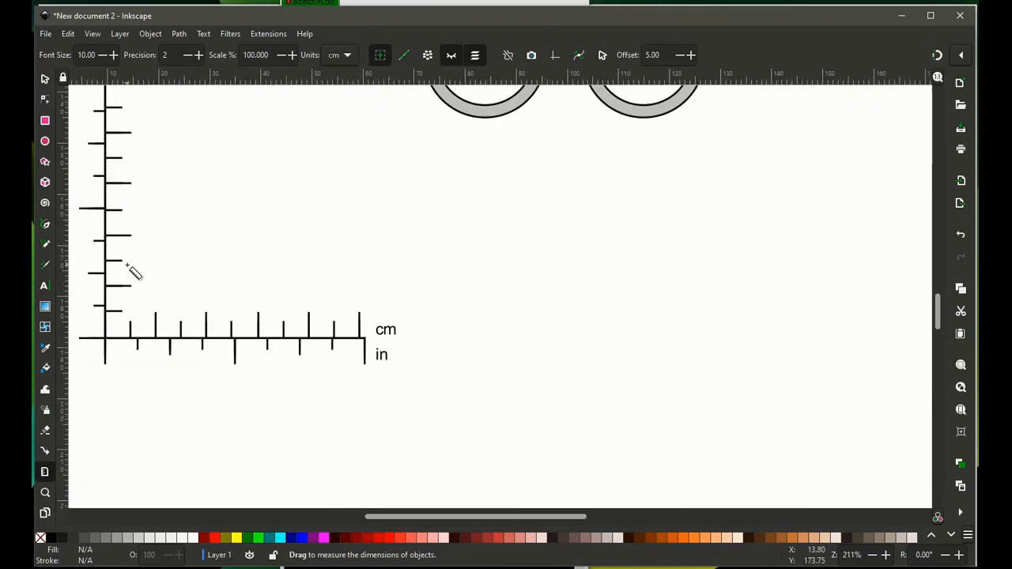
pyautogui.moveTo(143, 256); pyautogui.dragTo(309, 375)
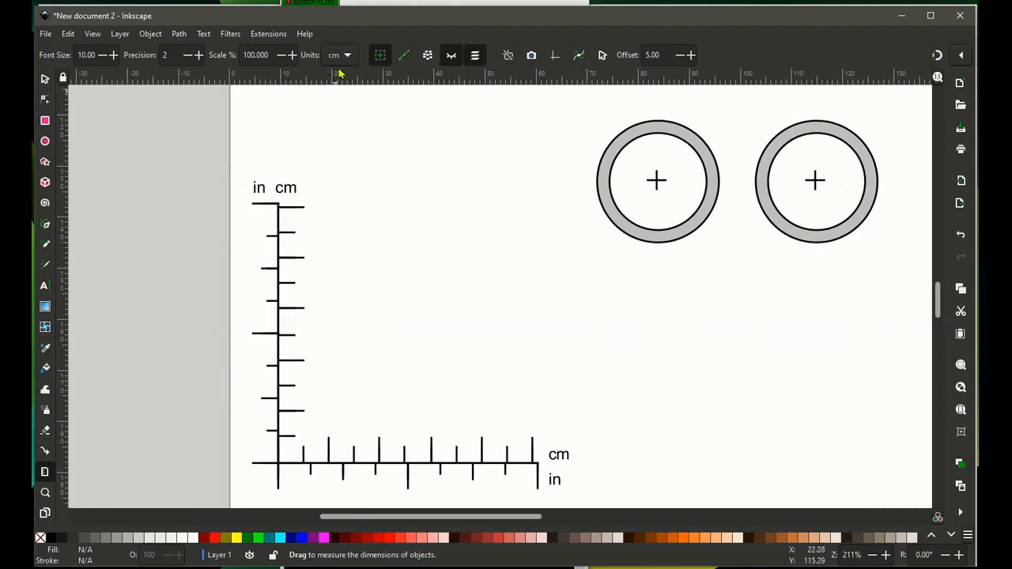
pyautogui.moveTo(292, 209)
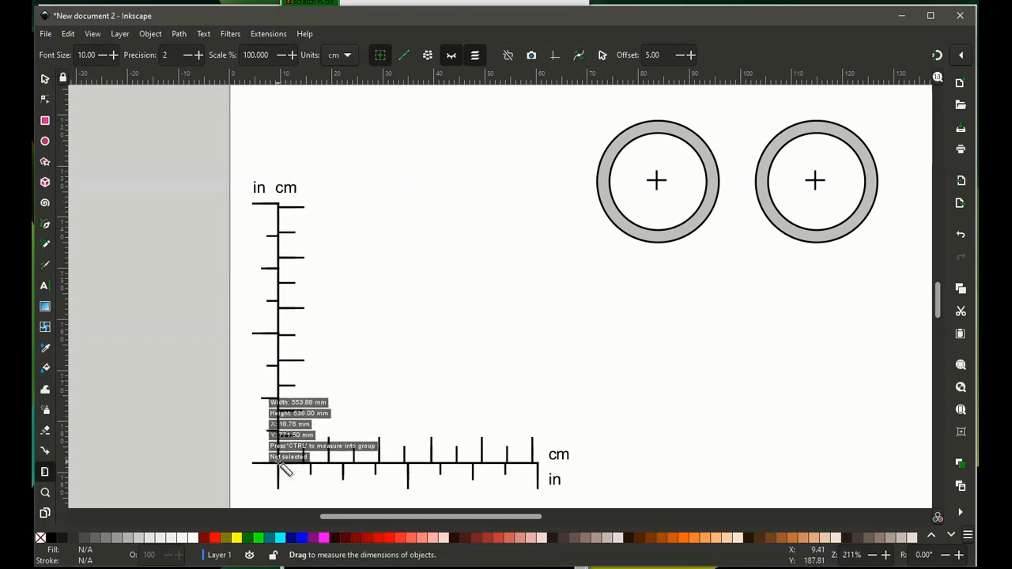
pyautogui.moveTo(281, 464); pyautogui.dragTo(276, 206)
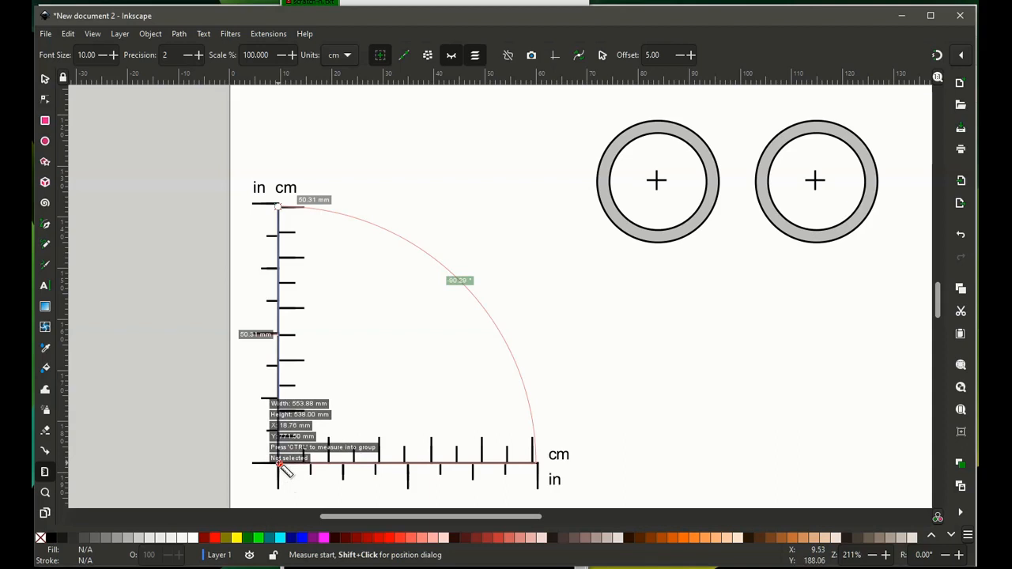
pyautogui.moveTo(278, 464); pyautogui.dragTo(278, 461)
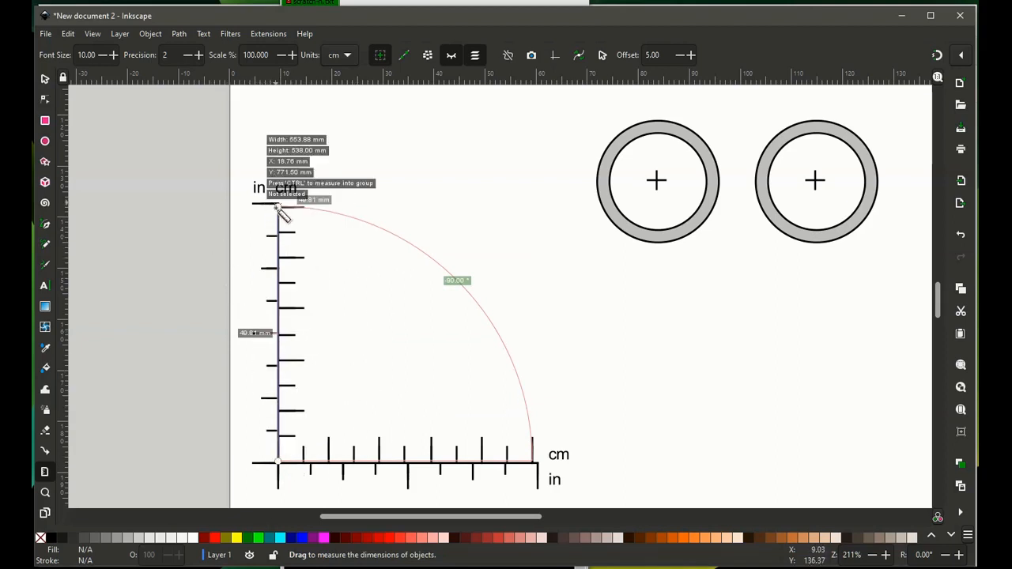
pyautogui.moveTo(278, 205); pyautogui.dragTo(535, 461)
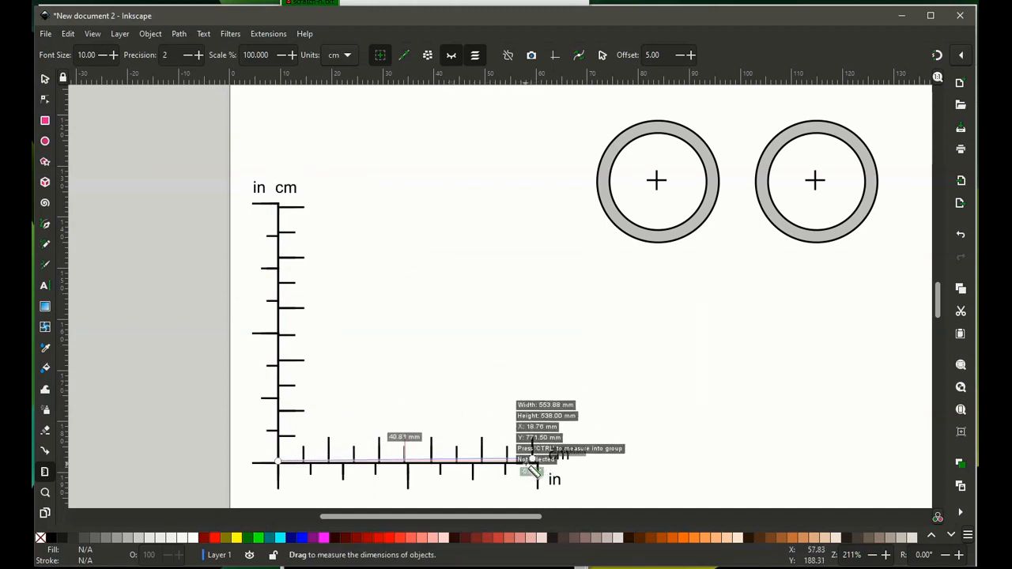
pyautogui.moveTo(533, 460); pyautogui.dragTo(534, 461)
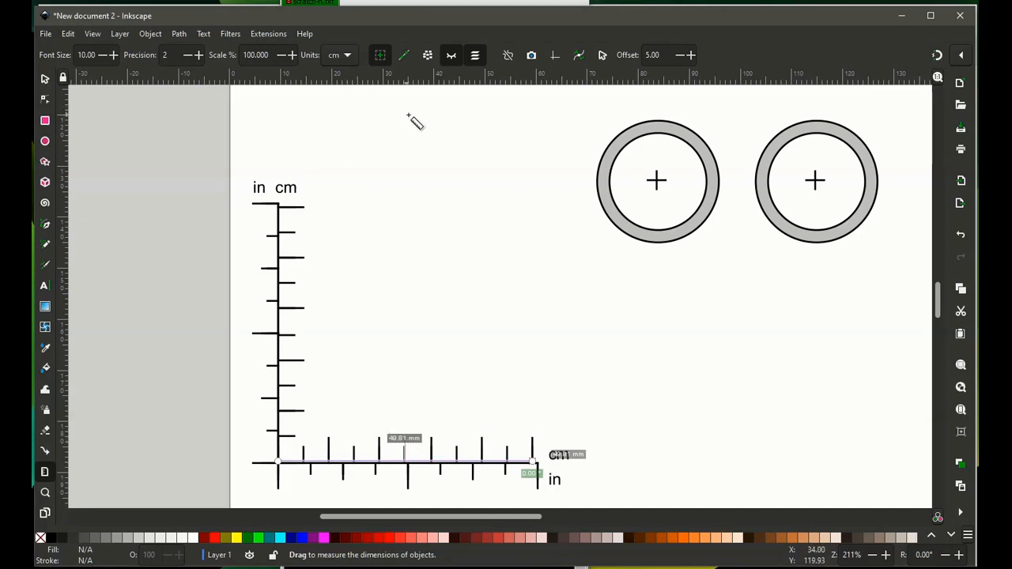
# Step: Make the start and end measures inactive, and switch the display of measures between items on and off again
pyautogui.click(428, 54)
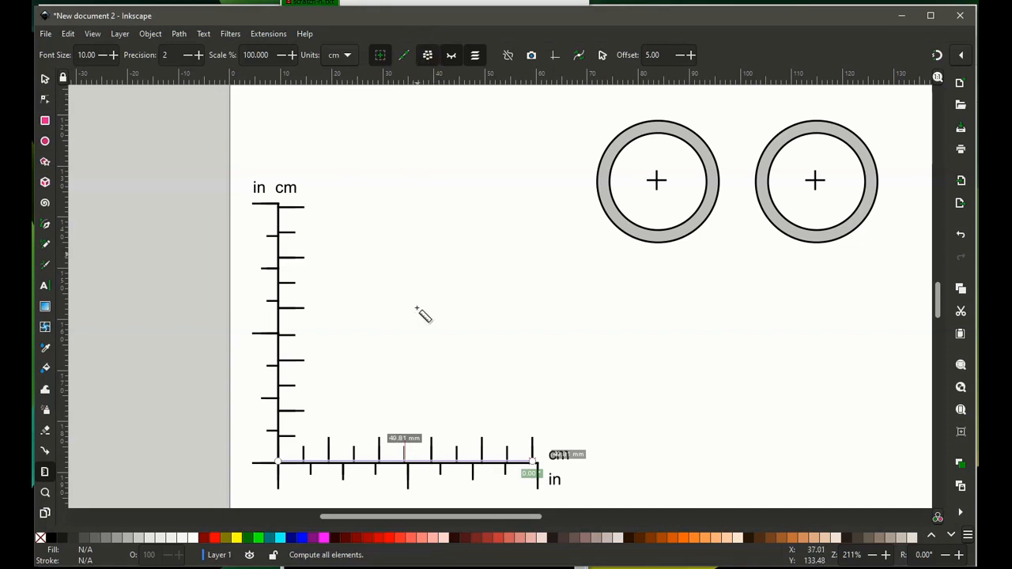
pyautogui.click(405, 56)
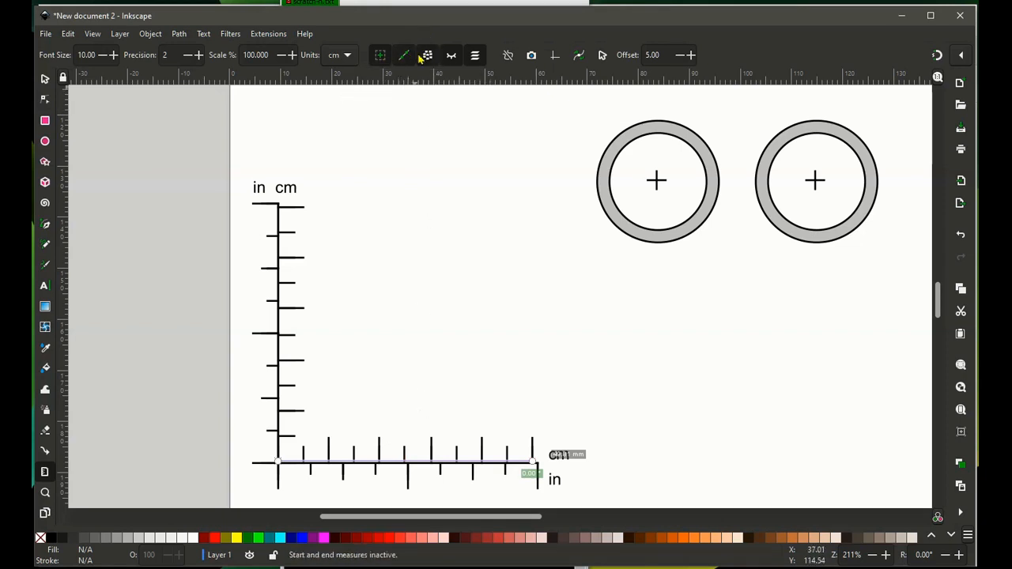
pyautogui.click(428, 56)
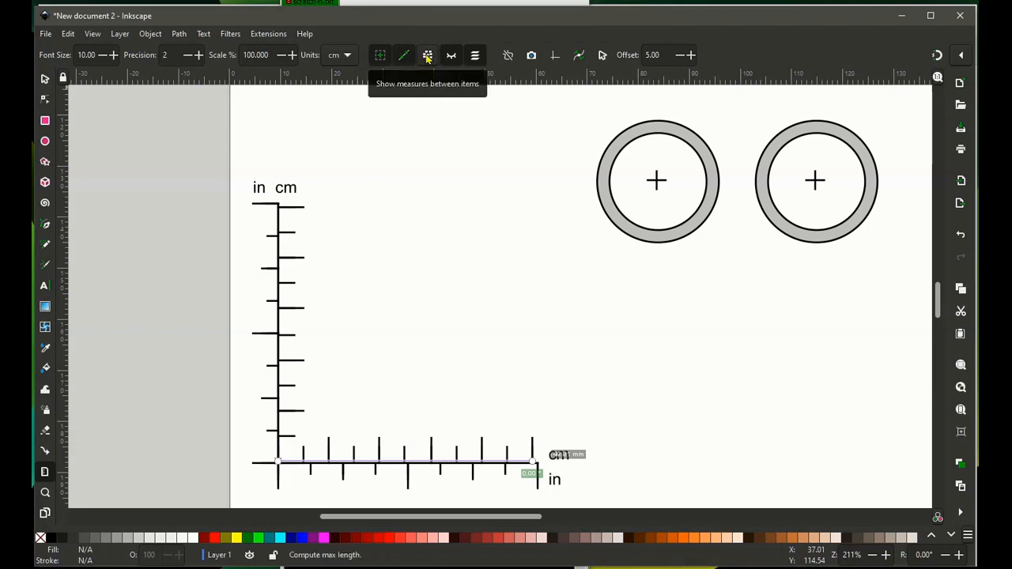
# Step: Switch the measure-only-selected, between-items and start-and-end measure options over and back again to compare their readings
pyautogui.click(379, 57)
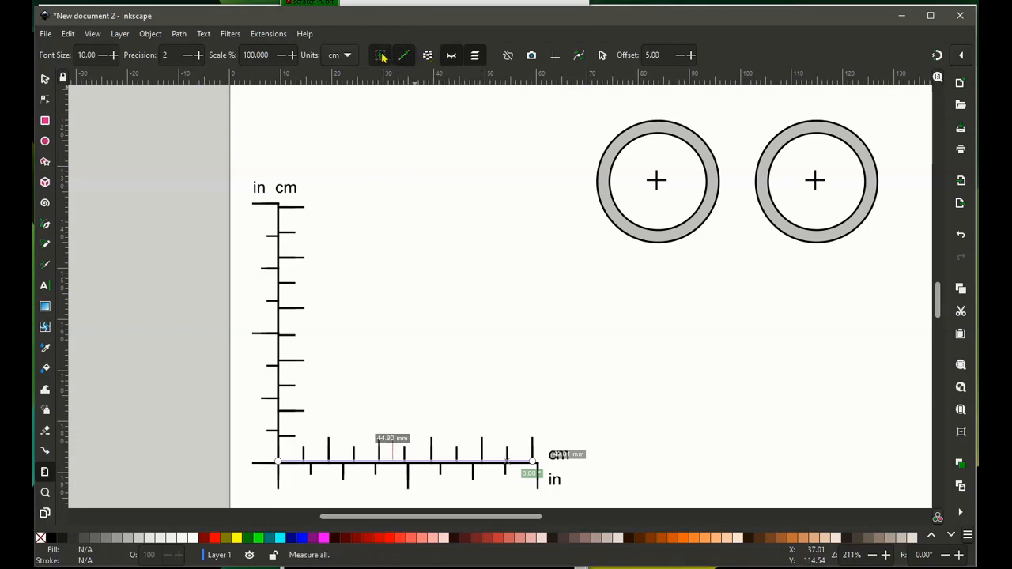
pyautogui.click(427, 56)
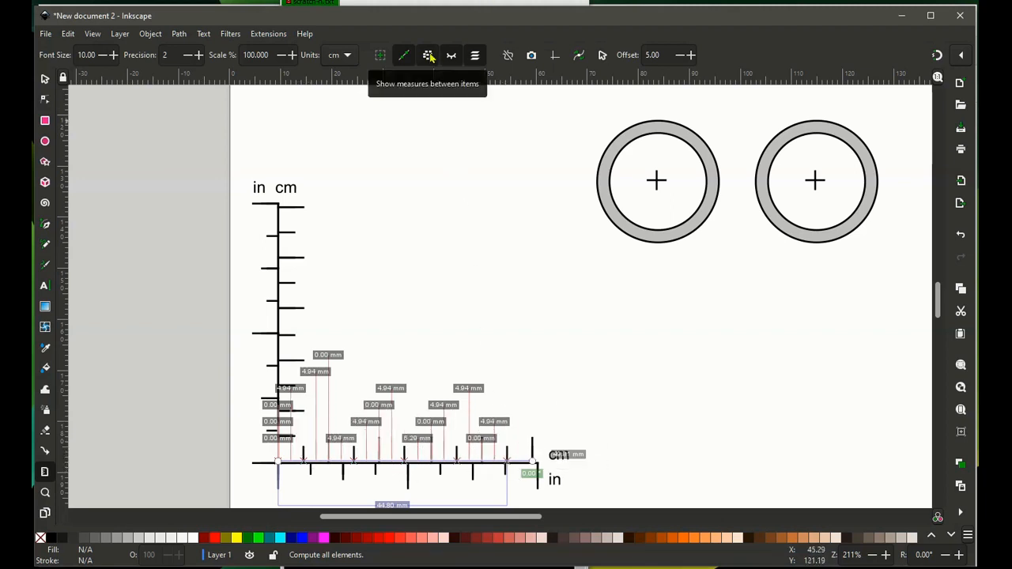
pyautogui.click(429, 56)
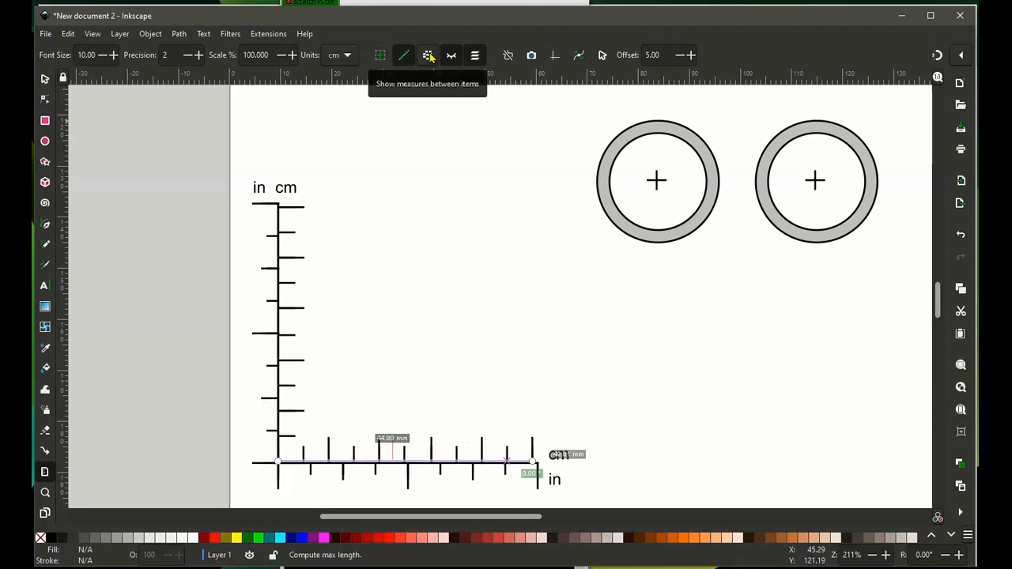
pyautogui.click(404, 56)
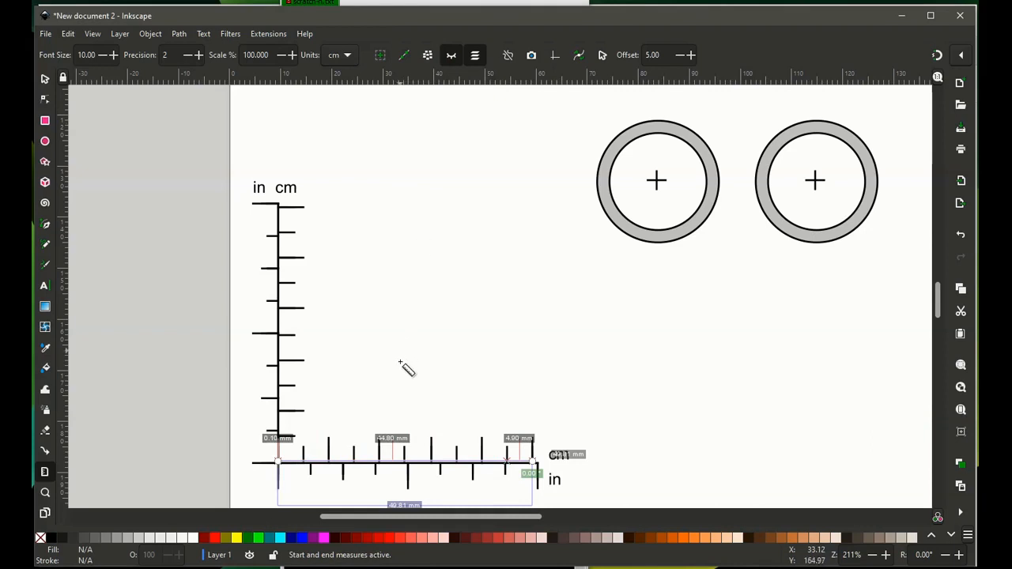
pyautogui.click(405, 56)
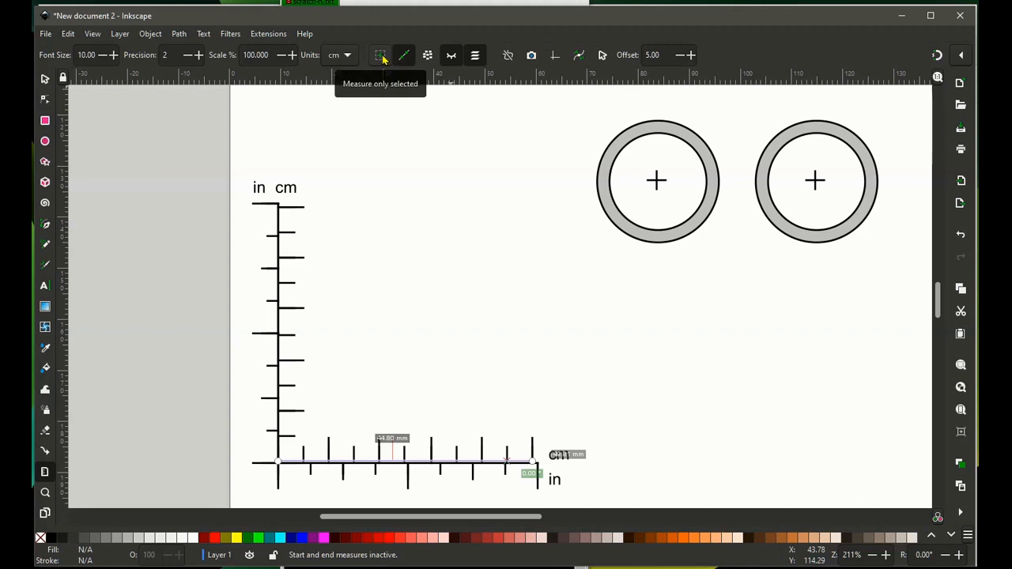
pyautogui.click(380, 56)
pyautogui.click(381, 55)
pyautogui.click(381, 56)
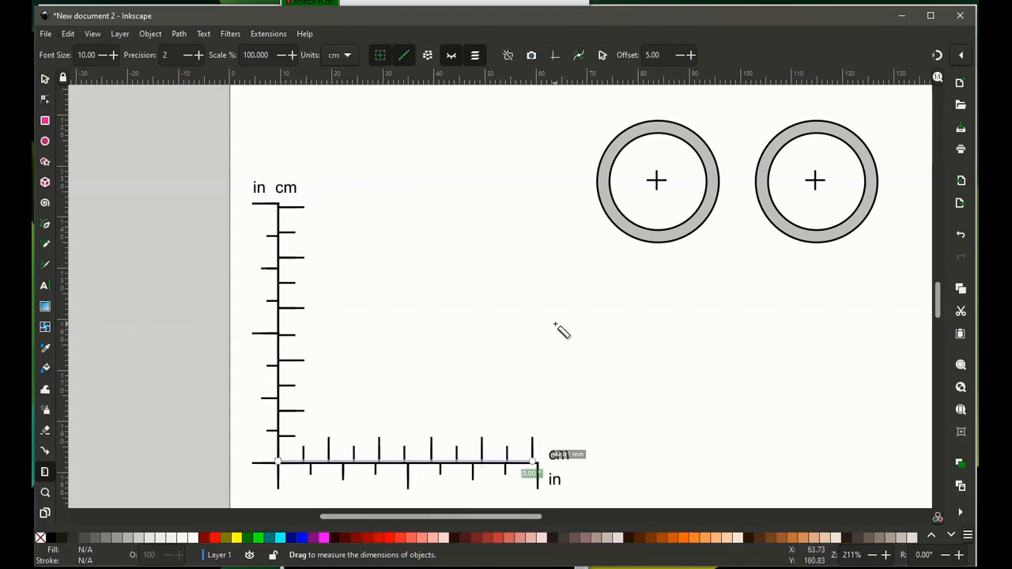
# Step: Leave the Measure tool and add a new layer named Layer 2 above the current layer
pyautogui.press('s')
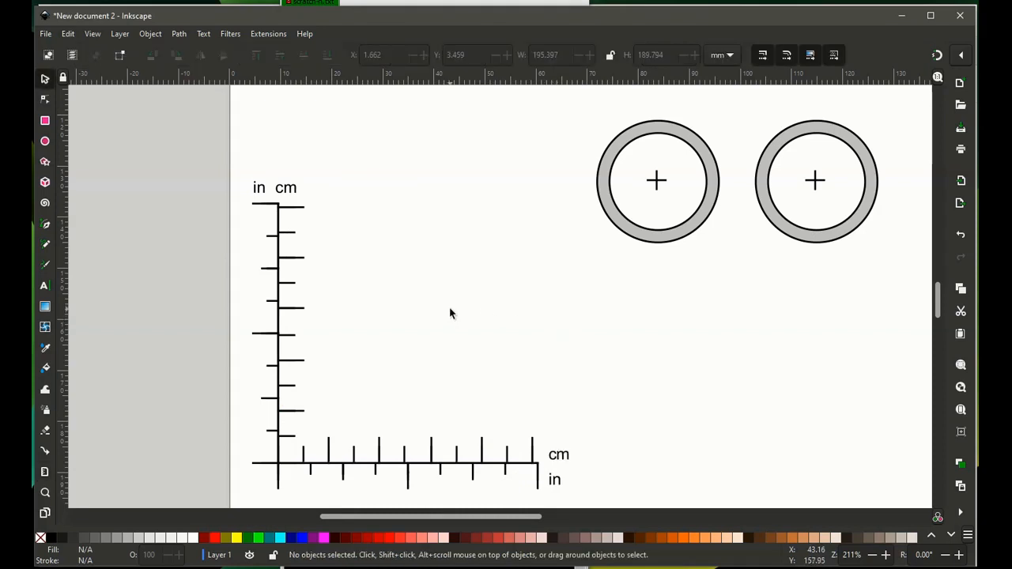
pyautogui.scroll(10, 380, 315)
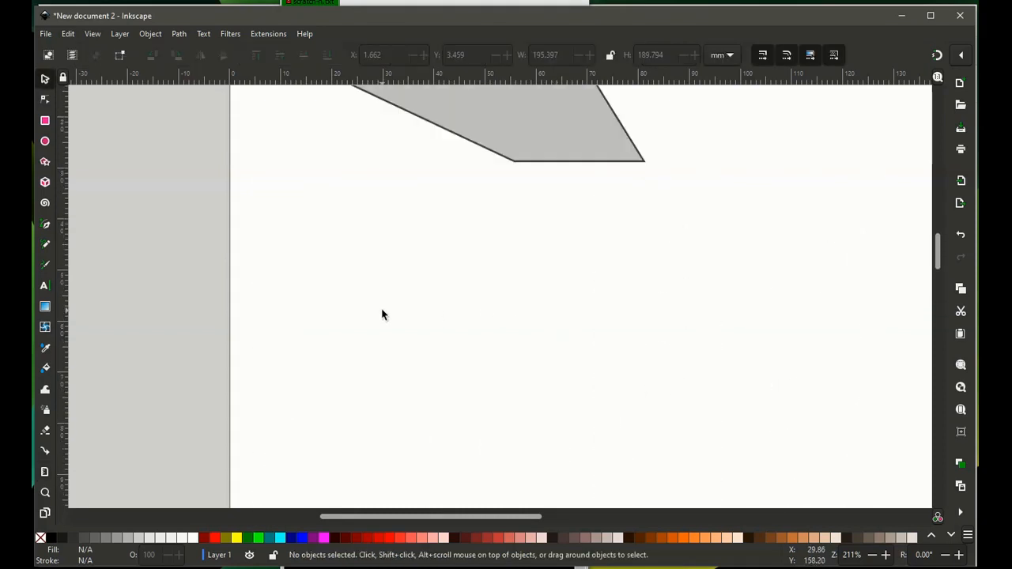
pyautogui.scroll(6, 382, 315)
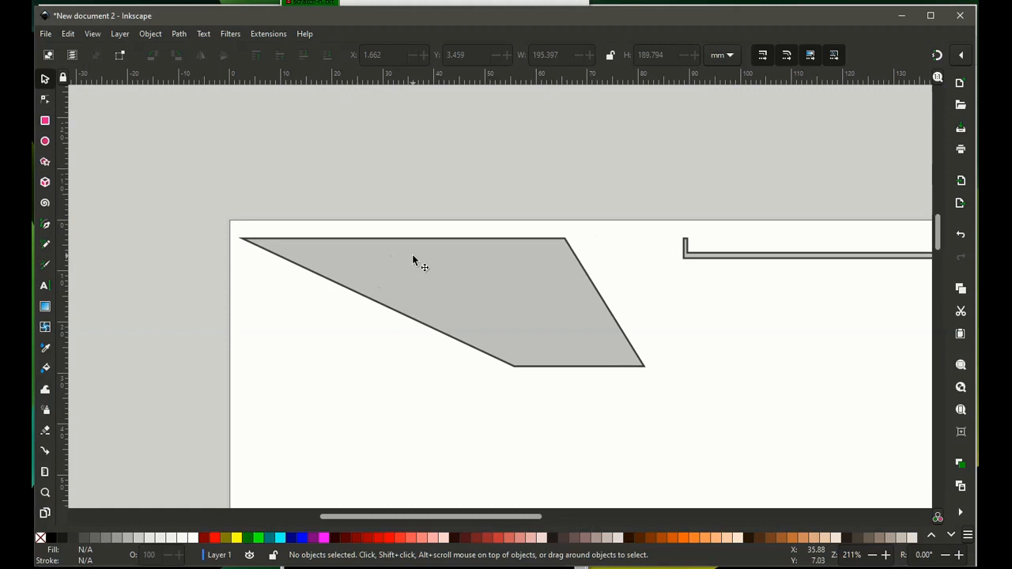
pyautogui.click(120, 34)
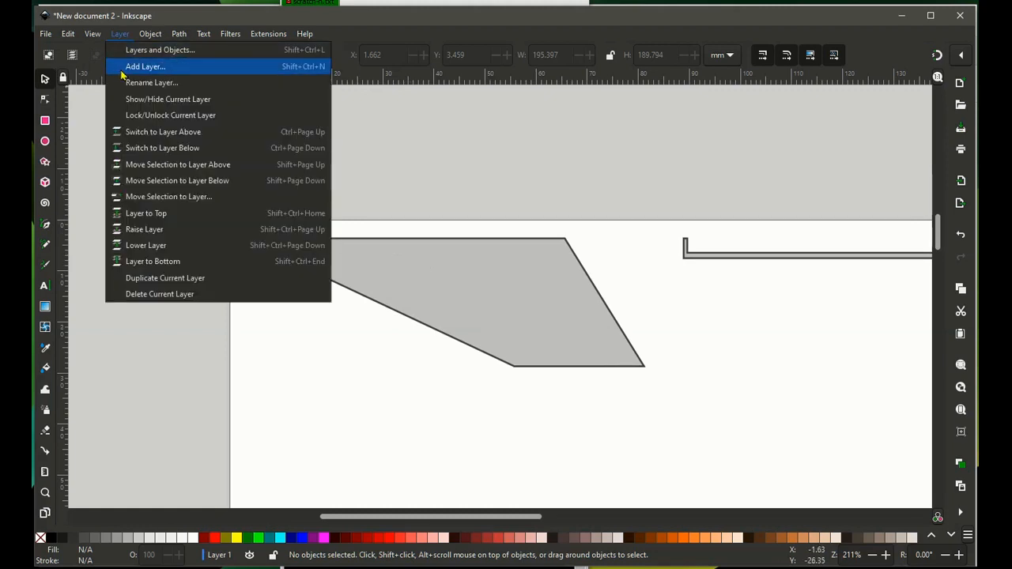
pyautogui.click(122, 68)
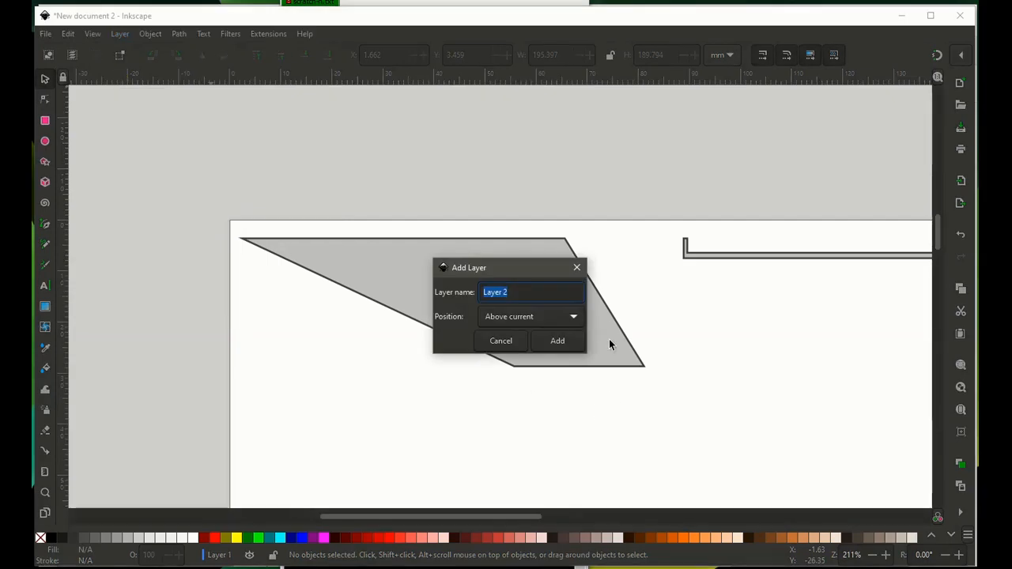
pyautogui.click(562, 339)
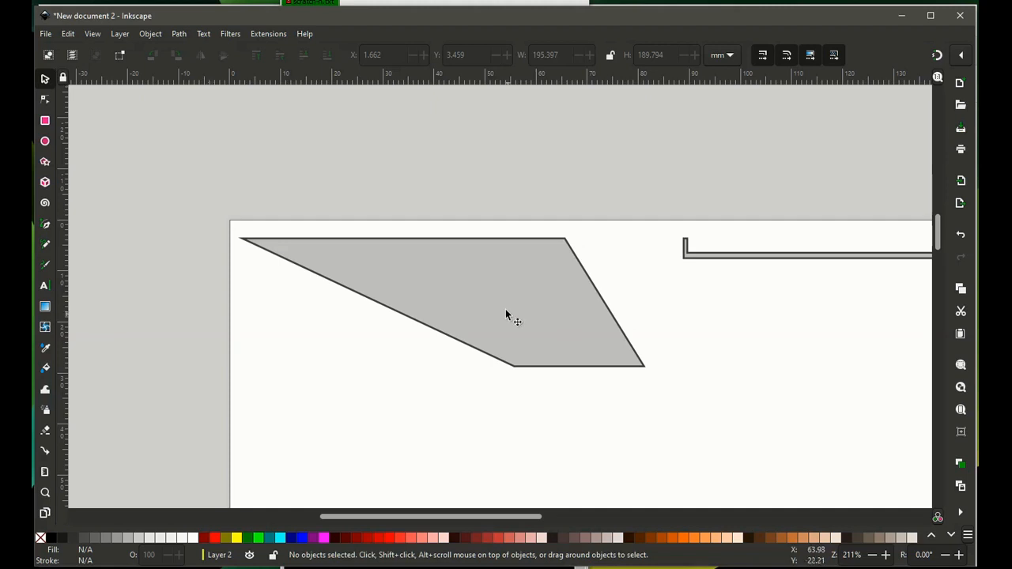
# Step: Trace the grey fin on Layer 2 with the Pen tool as a closed straight-sided path through its four corners
pyautogui.click(46, 227)
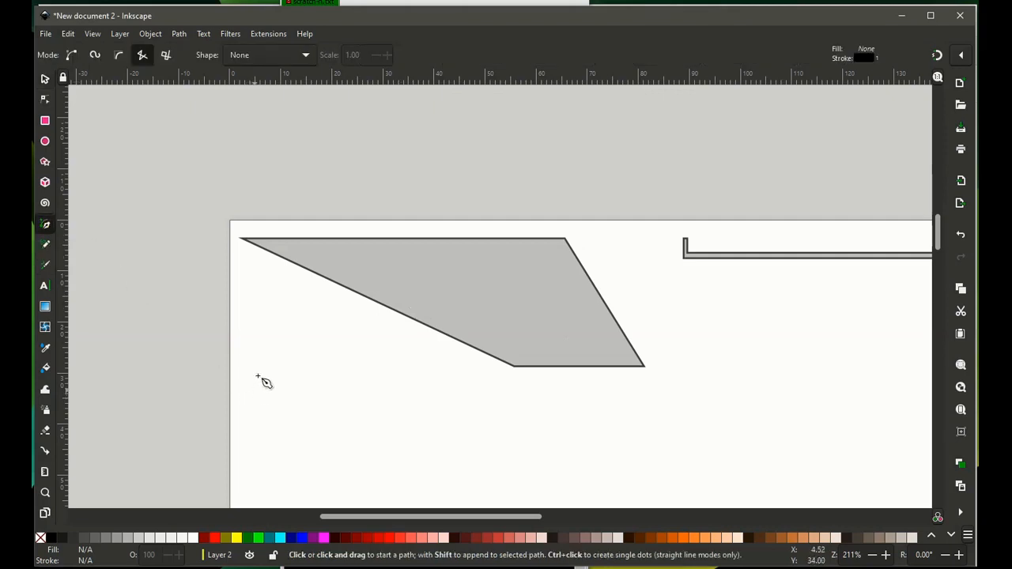
pyautogui.click(241, 238)
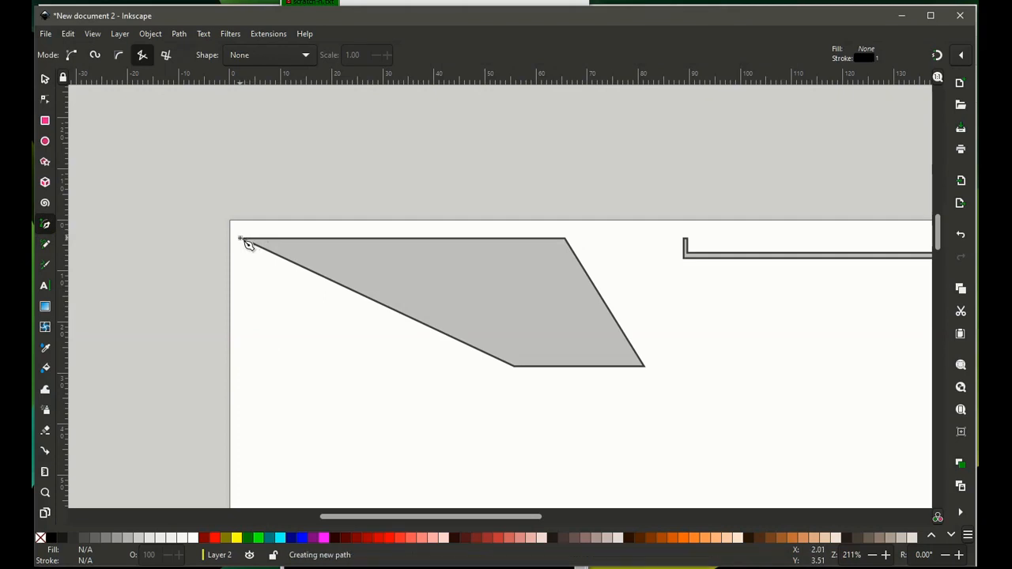
pyautogui.click(565, 239)
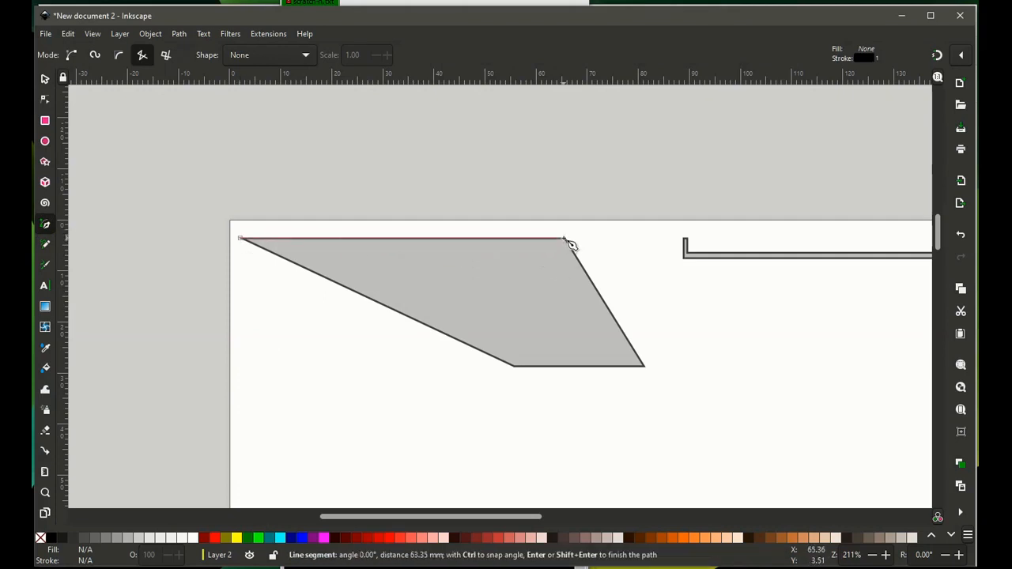
pyautogui.click(644, 366)
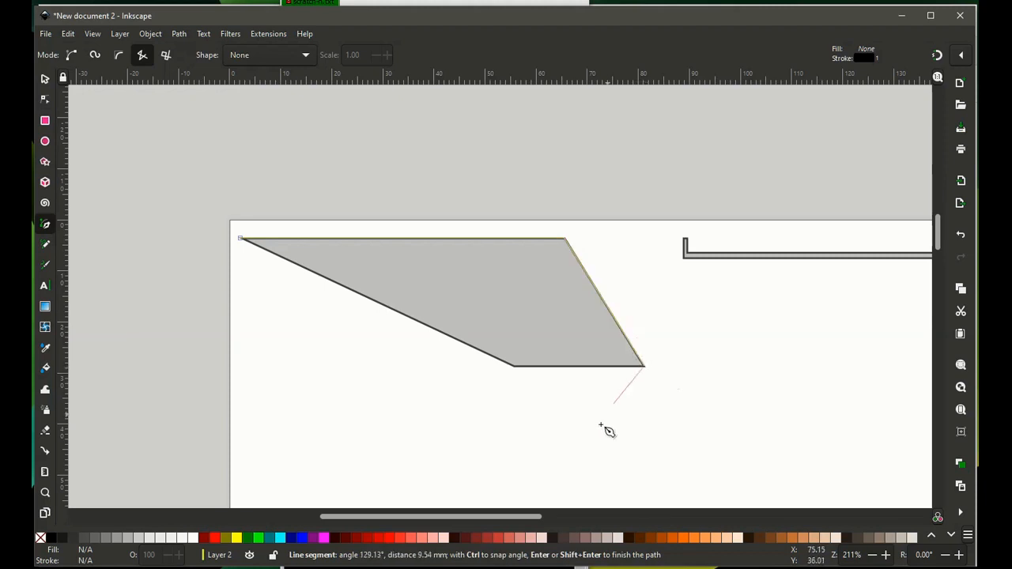
pyautogui.click(514, 367)
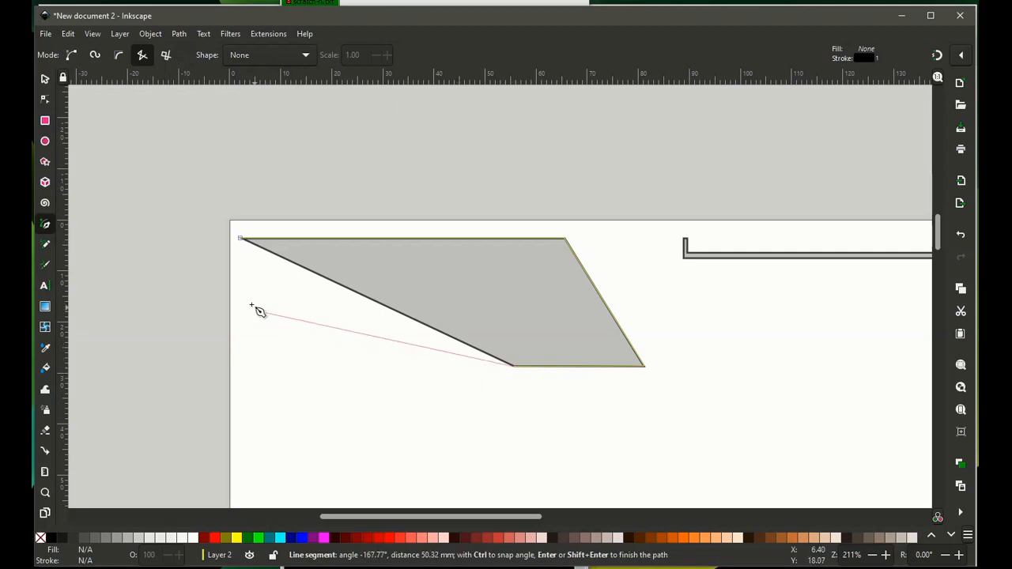
pyautogui.click(241, 239)
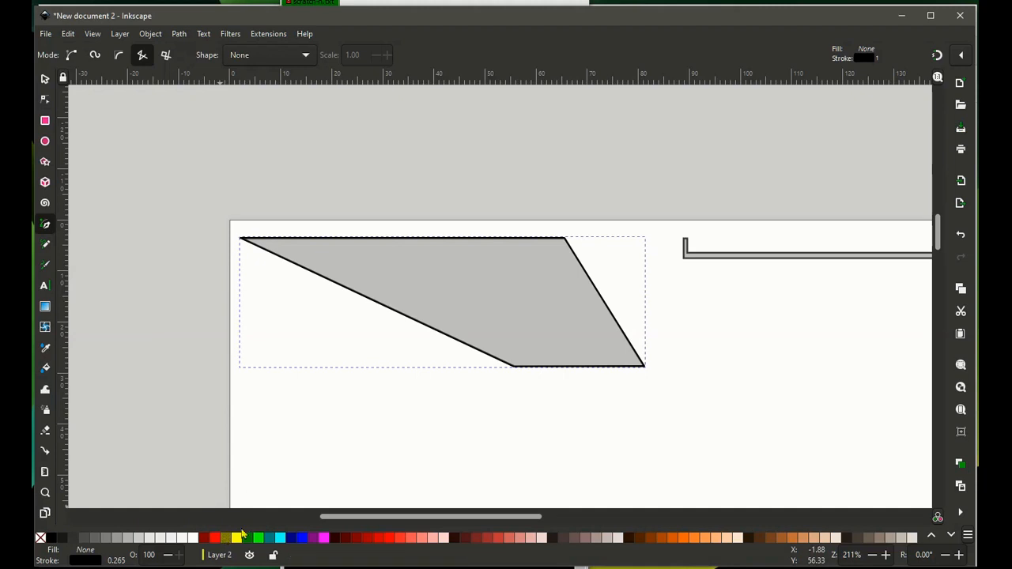
# Step: Set the stroke of the traced fin outline to blue and deselect it
pyautogui.rightClick(301, 540)
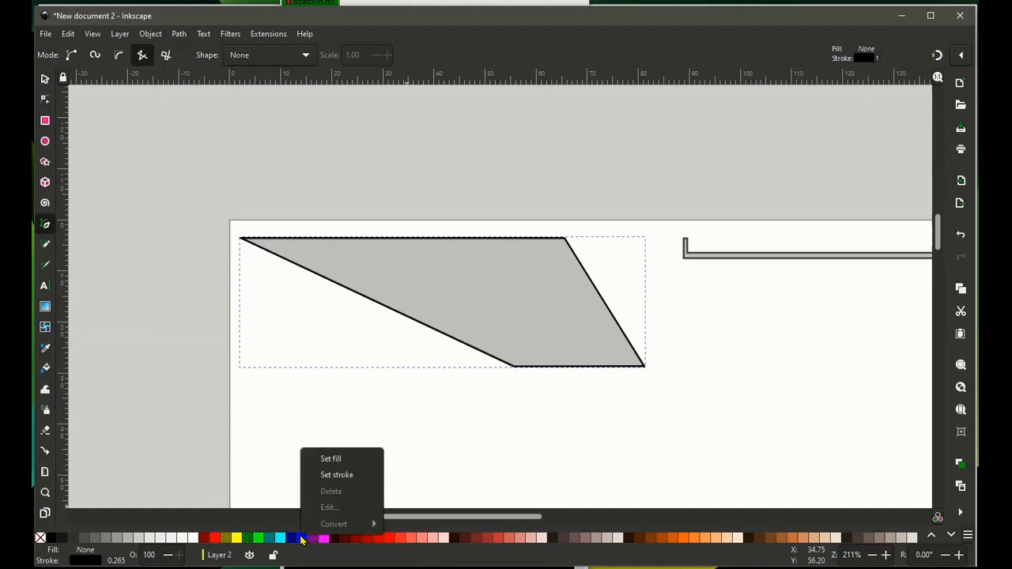
pyautogui.click(337, 476)
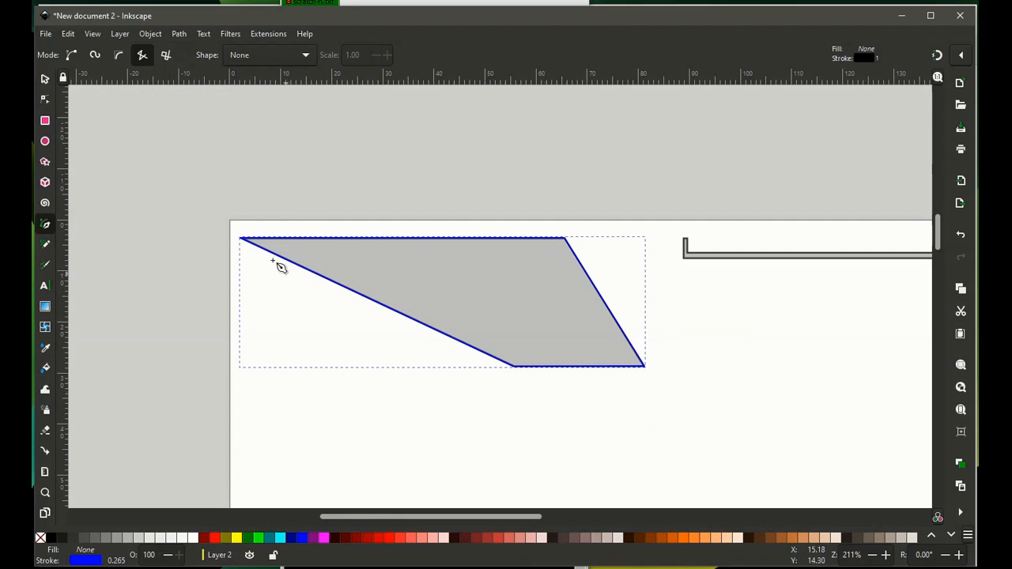
pyautogui.press('Escape')
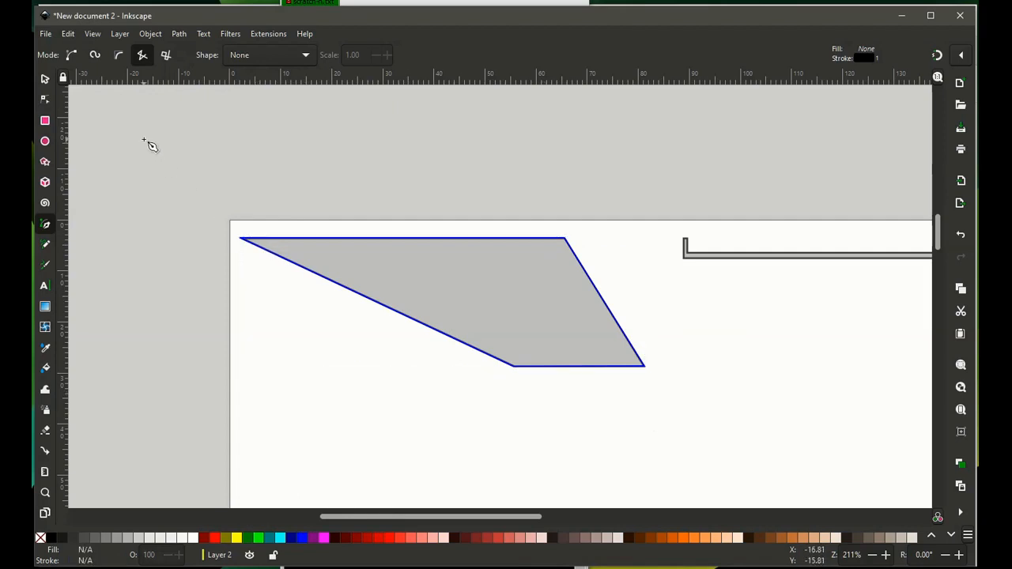
# Step: Switch down to Layer 1 and delete the imported template group, leaving the blue fin outline
pyautogui.scroll(-2, 719, 340)
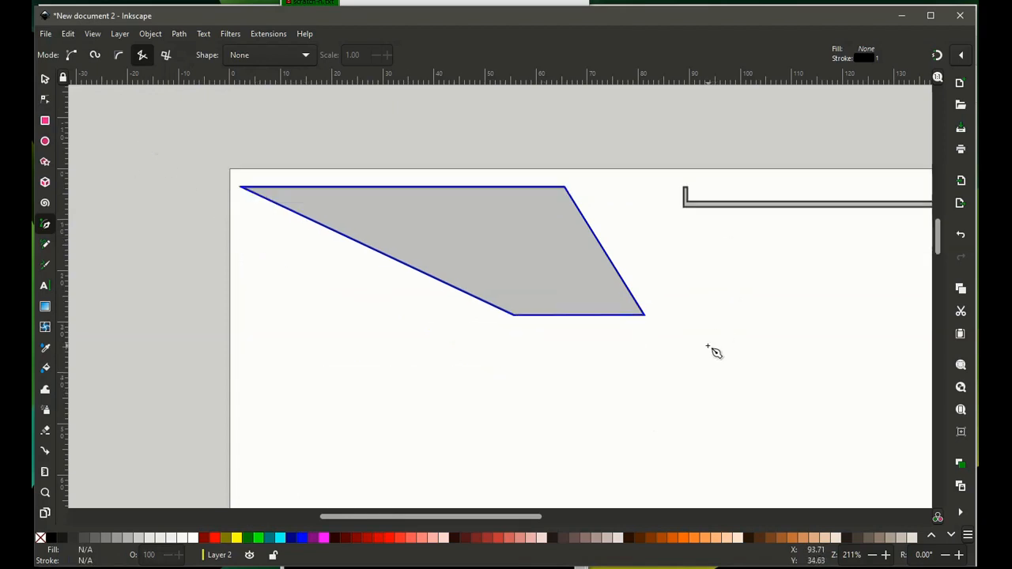
pyautogui.hscroll(10, 710, 356)
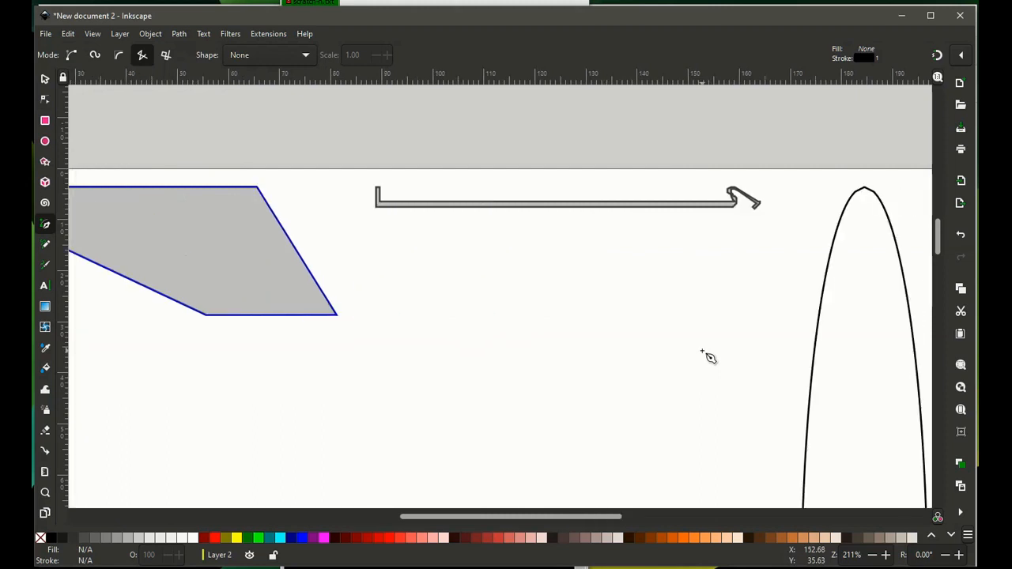
pyautogui.hscroll(-10, 708, 356)
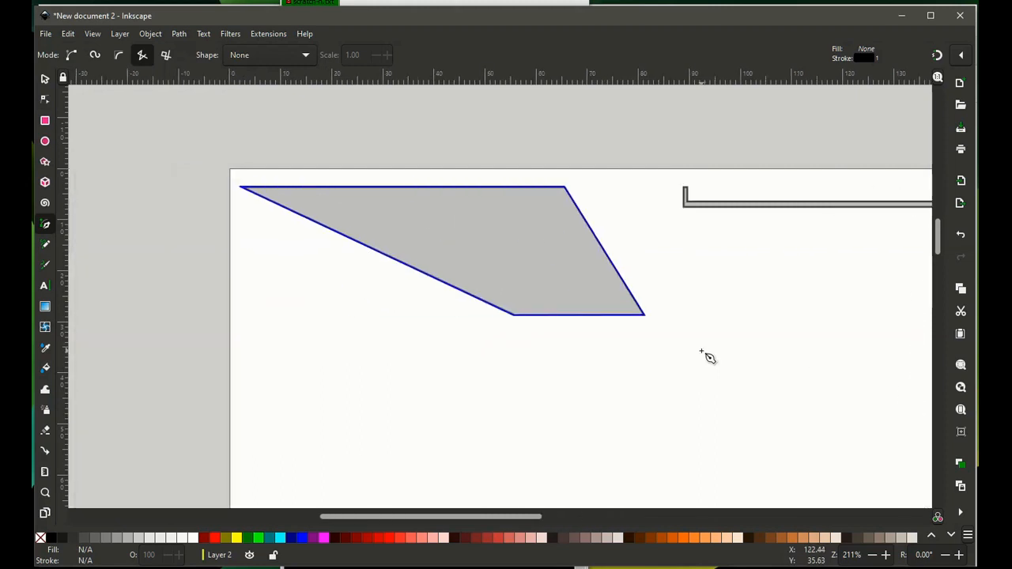
pyautogui.click(120, 34)
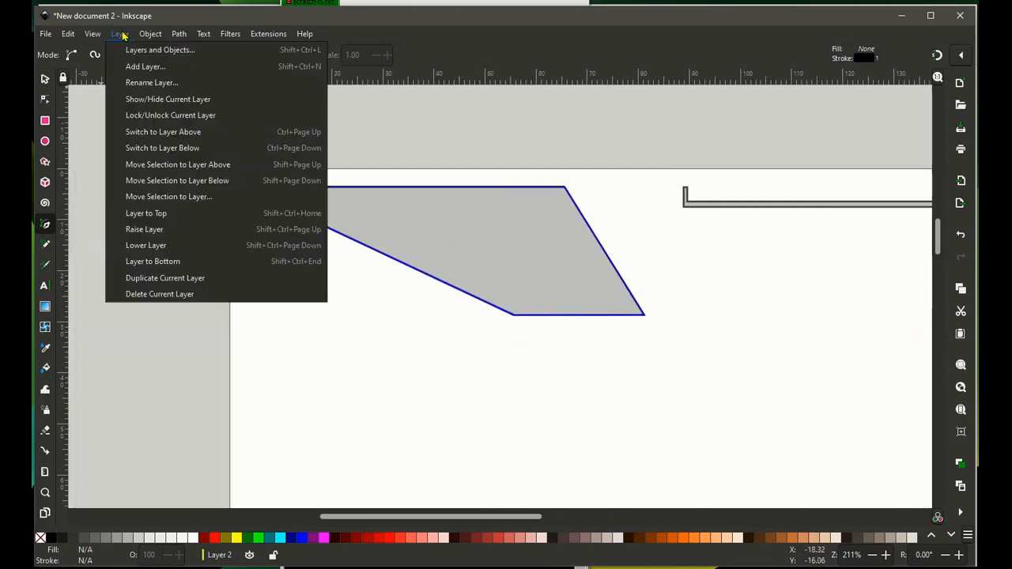
pyautogui.click(160, 151)
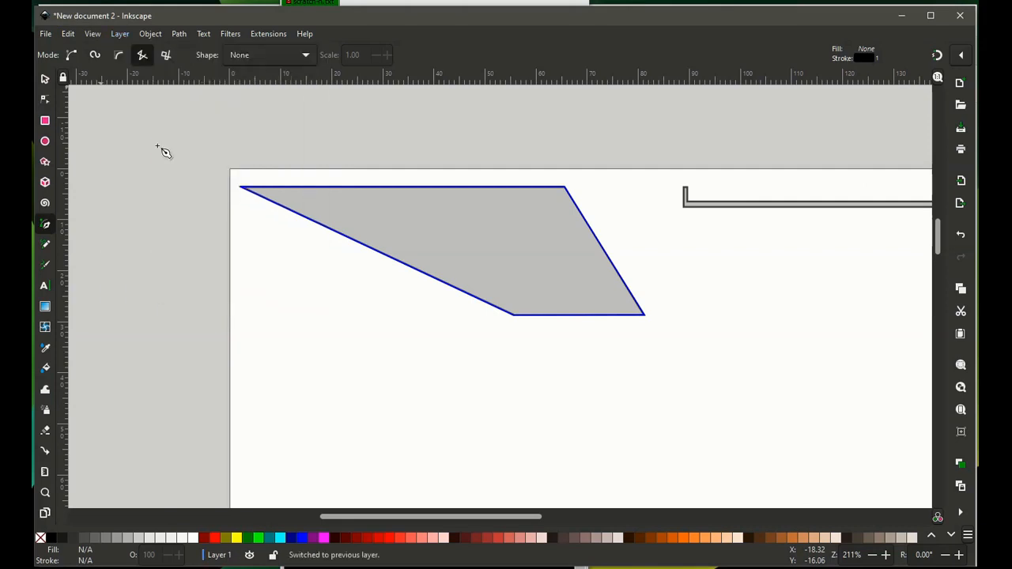
pyautogui.press('s')
pyautogui.click(826, 207)
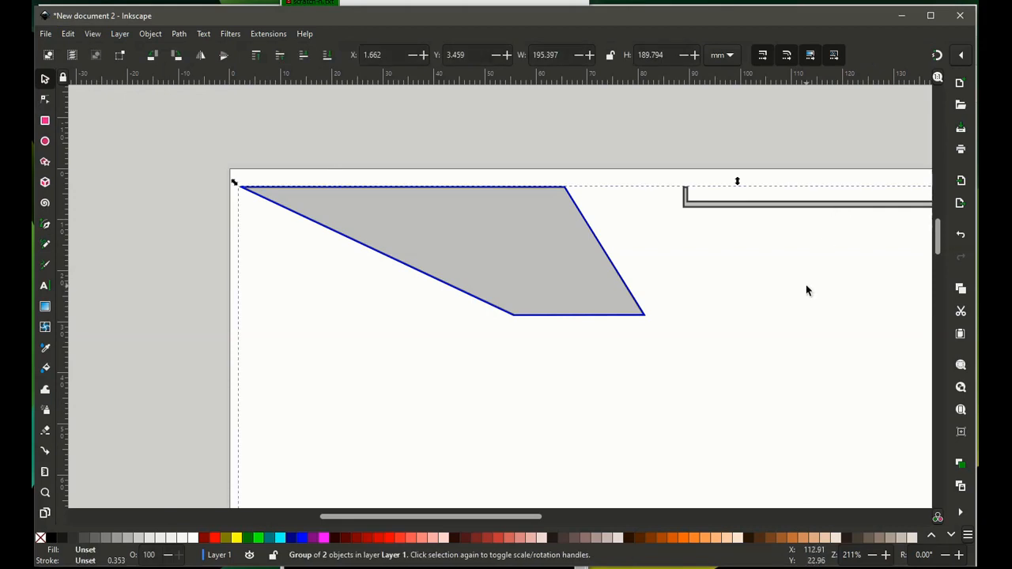
pyautogui.scroll(-5, 806, 289)
pyautogui.scroll(-3, 806, 289)
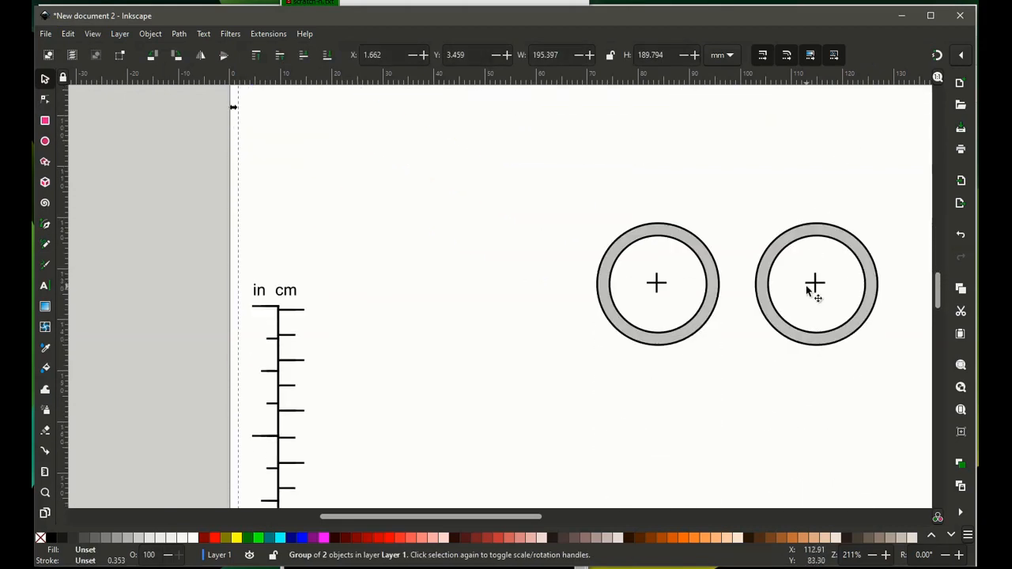
pyautogui.press('Delete')
# Step: Select the blue fin outline and rotate it counterclockwise until its long slanted edge lies horizontally along the bottom
pyautogui.scroll(8, 600, 336)
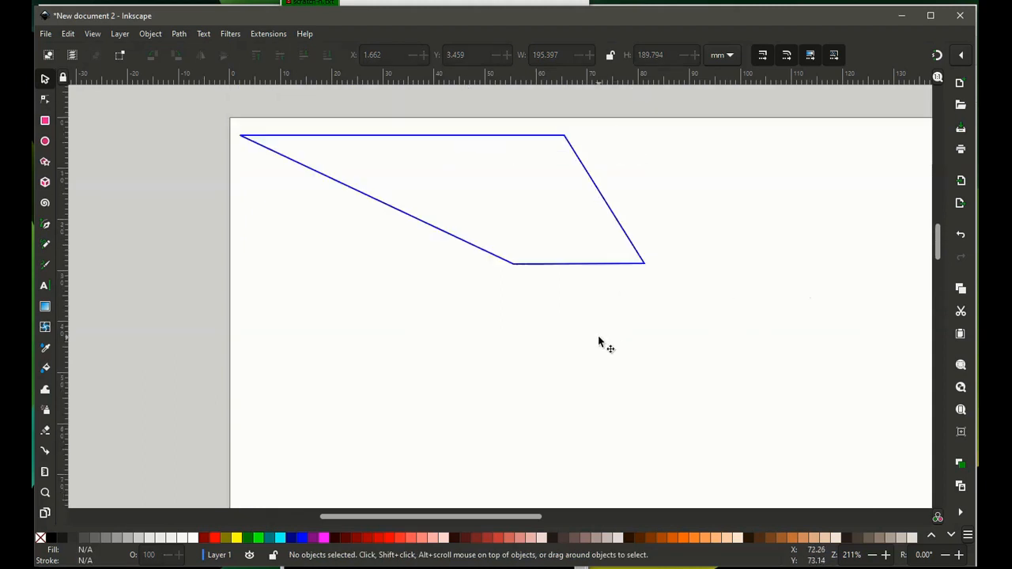
pyautogui.scroll(4, 598, 342)
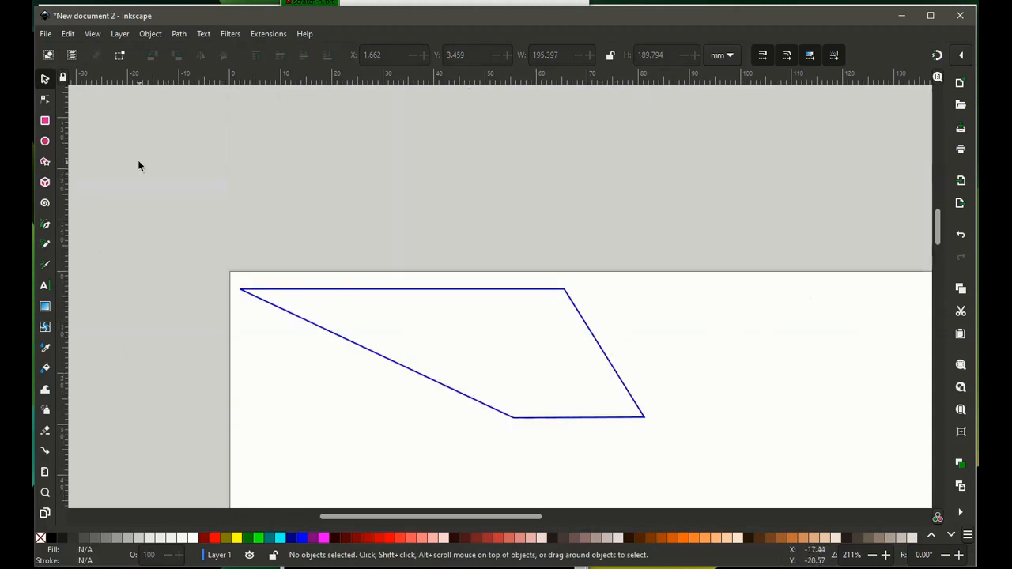
pyautogui.moveTo(139, 226); pyautogui.dragTo(779, 458)
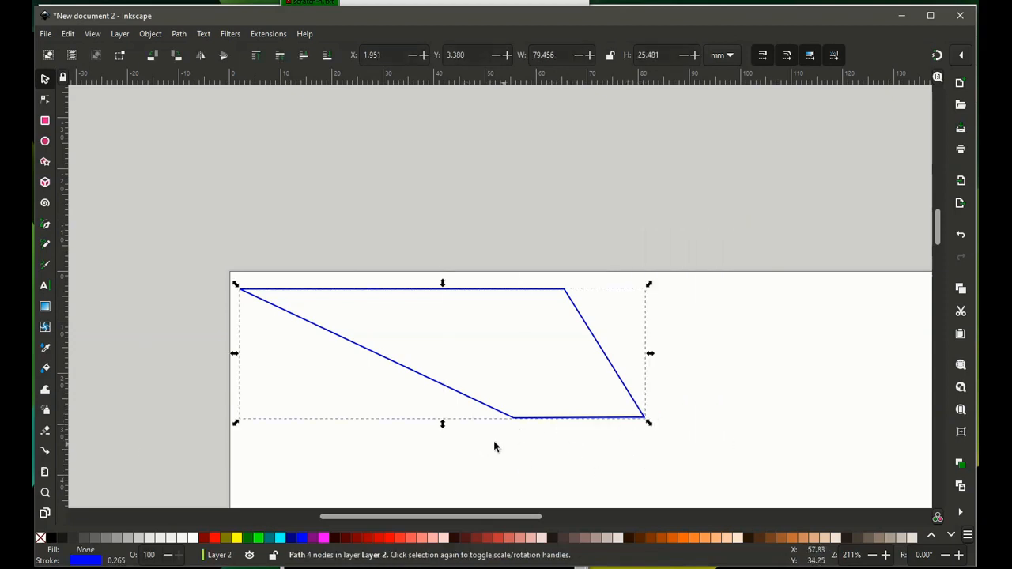
pyautogui.click(563, 424)
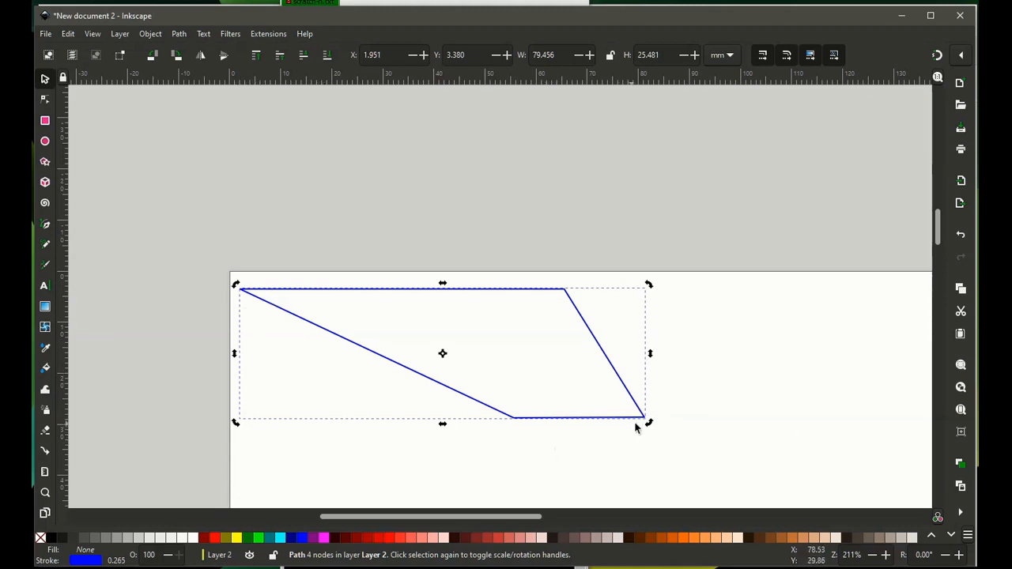
pyautogui.moveTo(649, 427); pyautogui.dragTo(614, 339)
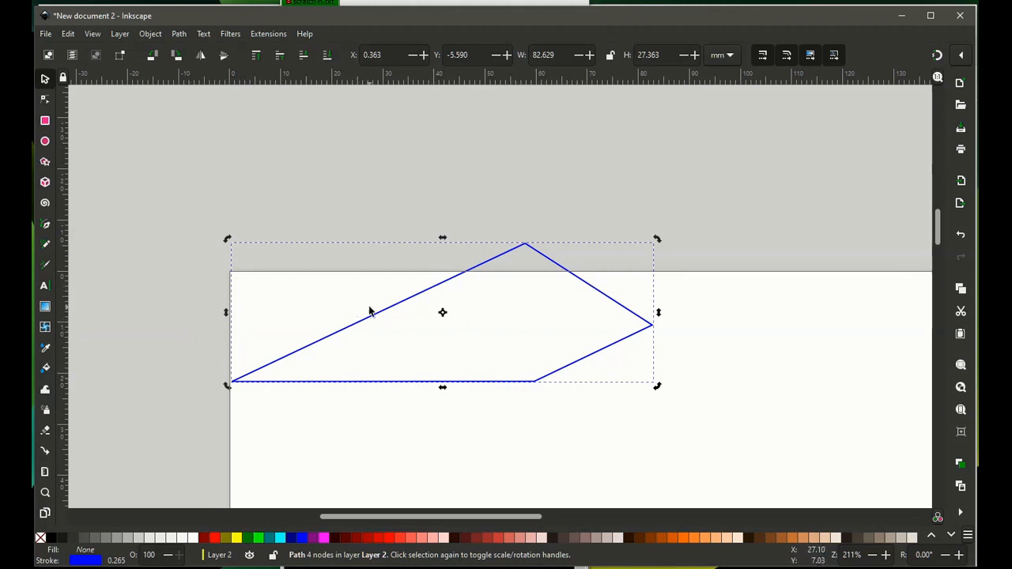
# Step: Move the rotated fin outline down inside the page's upper-left corner, to about X 1.24 mm and Y 3.95 mm
pyautogui.moveTo(443, 313); pyautogui.dragTo(449, 366)
pyautogui.click(616, 406)
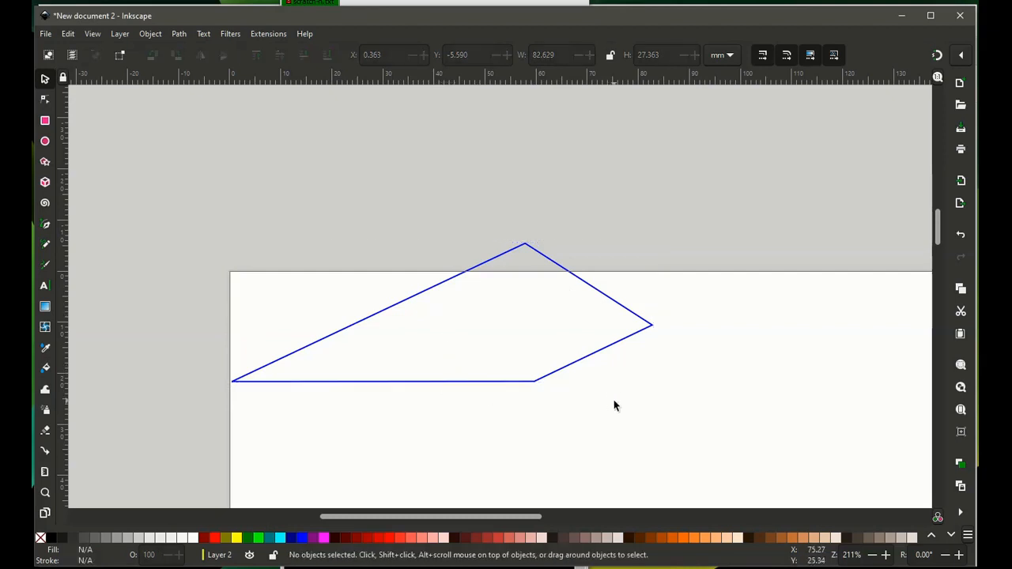
pyautogui.click(569, 377)
pyautogui.moveTo(569, 377); pyautogui.dragTo(566, 419)
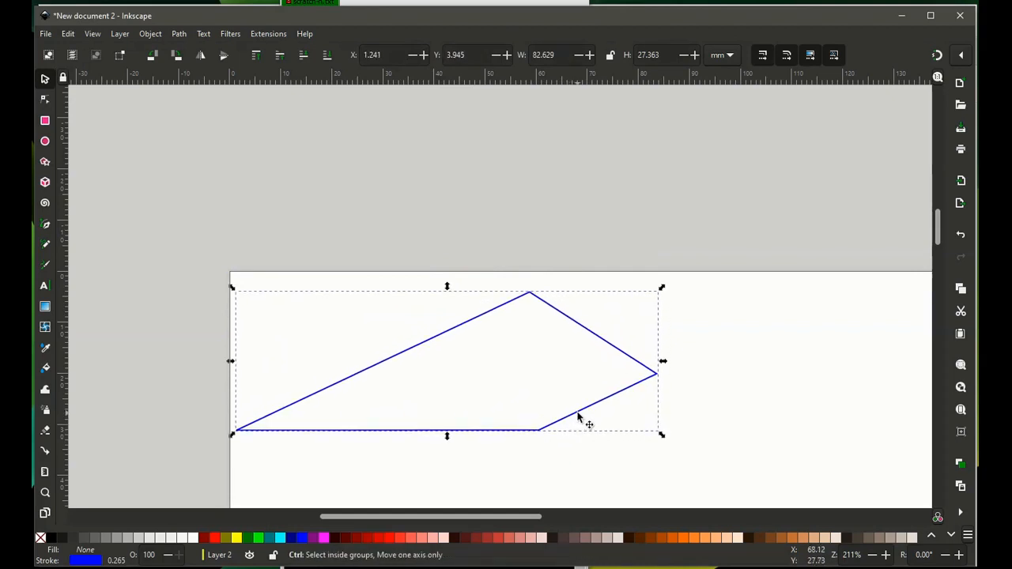
# Step: Copy the blue fin outline and paste a second fin on the page, below and to the right of the original
pyautogui.keyDown('ctrl'); pyautogui.scroll(-4, 576, 423); pyautogui.keyUp('ctrl')
pyautogui.moveTo(625, 425); pyautogui.dragTo(323, 232)
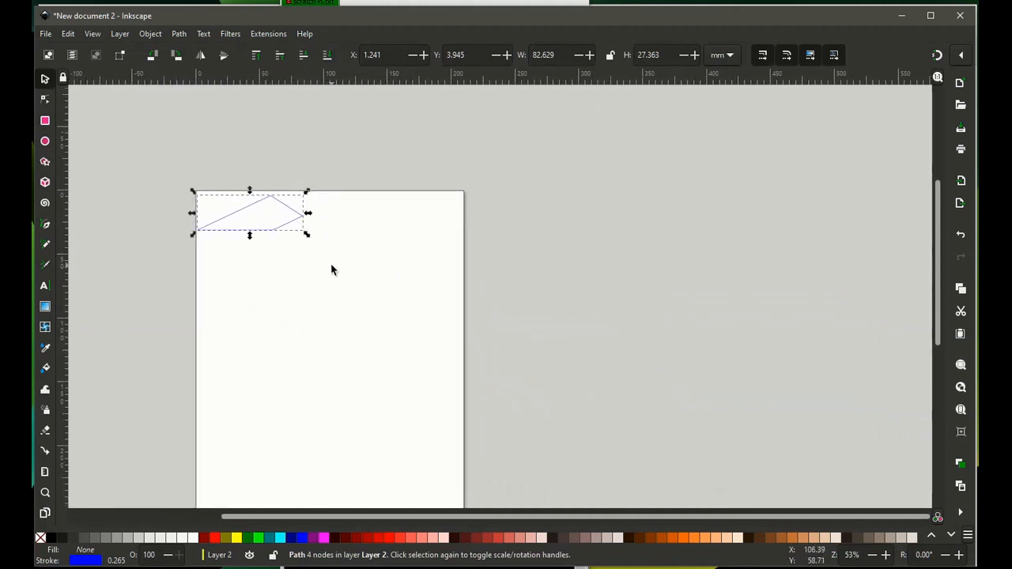
pyautogui.press('ctrl')
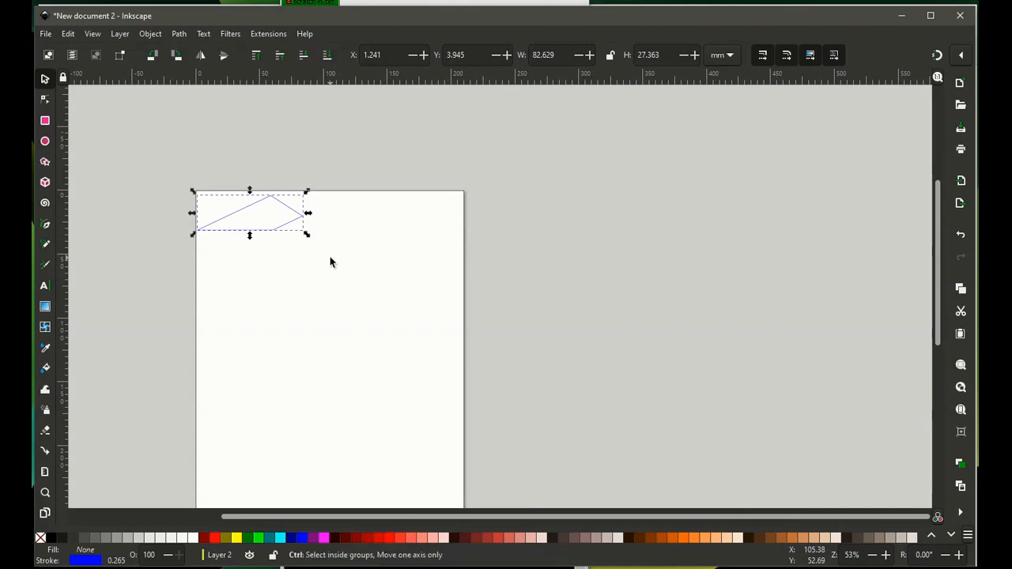
pyautogui.hotkey('ctrl', 'v')
# Step: Move the pasted fin straight up to about Y 4.08 mm so its bottom edge lines up with the first fin's
pyautogui.press('Up')
pyautogui.press('Up')
pyautogui.press('Up')
pyautogui.press('Up')
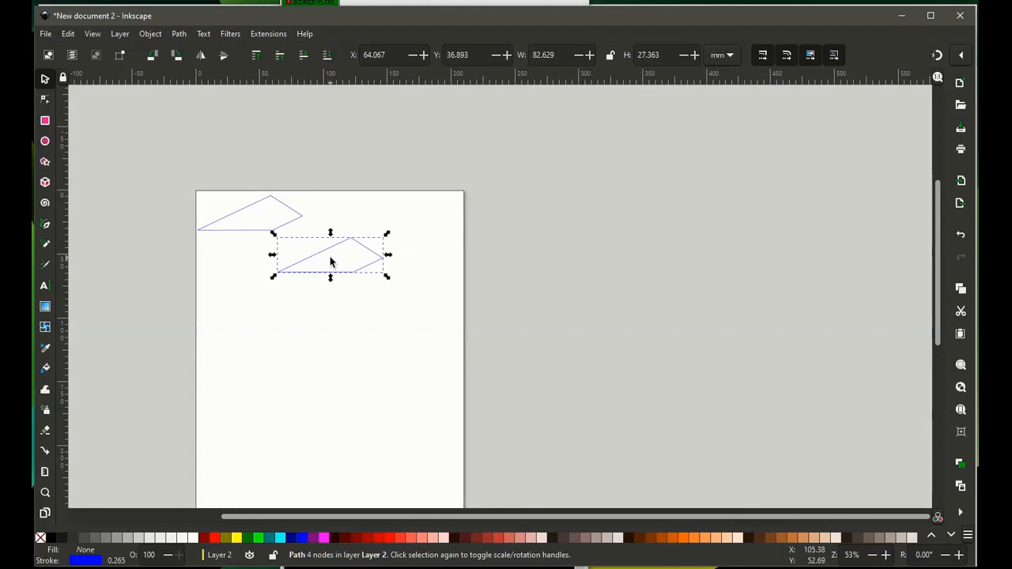
pyautogui.press('ctrl')
pyautogui.press('Up')
pyautogui.scroll(6, 266, 225)
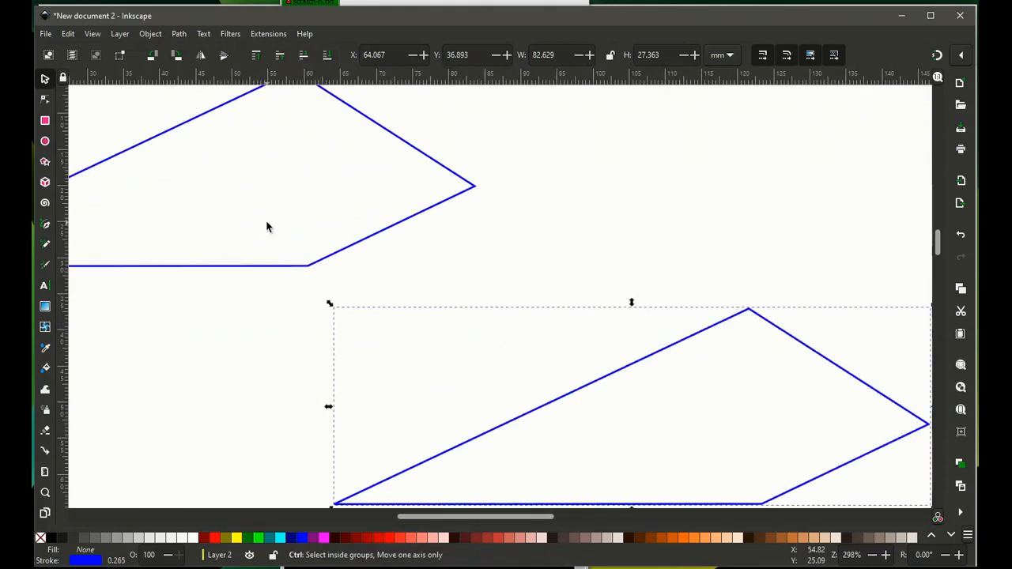
pyautogui.press('Up')
pyautogui.press('Up')
pyautogui.press('Up')
pyautogui.press('Up')
pyautogui.press('Up')
pyautogui.press('Up')
pyautogui.press('Up')
pyautogui.press('Up')
pyautogui.press('Up')
pyautogui.press('Up')
pyautogui.press('Up')
pyautogui.press('Up')
pyautogui.press('Up')
pyautogui.press('Up')
pyautogui.press('Up')
pyautogui.press('Up')
pyautogui.press('Up')
pyautogui.press('Up')
pyautogui.press('Up')
pyautogui.press('Up')
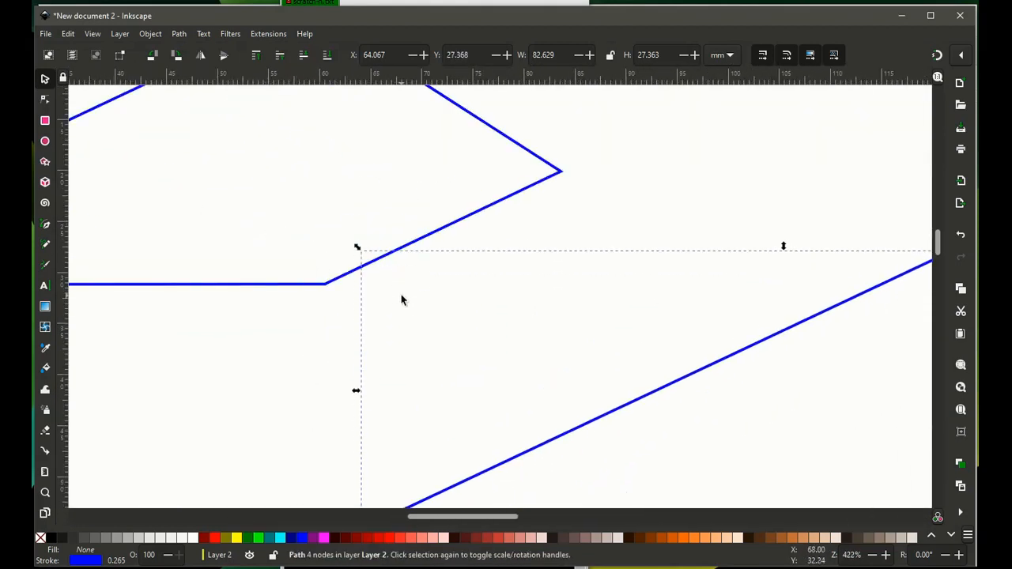
pyautogui.press('Up')
pyautogui.press('Up')
pyautogui.press('Up')
pyautogui.press('Up')
pyautogui.press('Up')
pyautogui.press('Up')
pyautogui.press('Up')
pyautogui.press('Up')
pyautogui.press('Up')
pyautogui.press('Up')
pyautogui.press('Up')
pyautogui.press('Up')
pyautogui.press('Up')
pyautogui.press('Up')
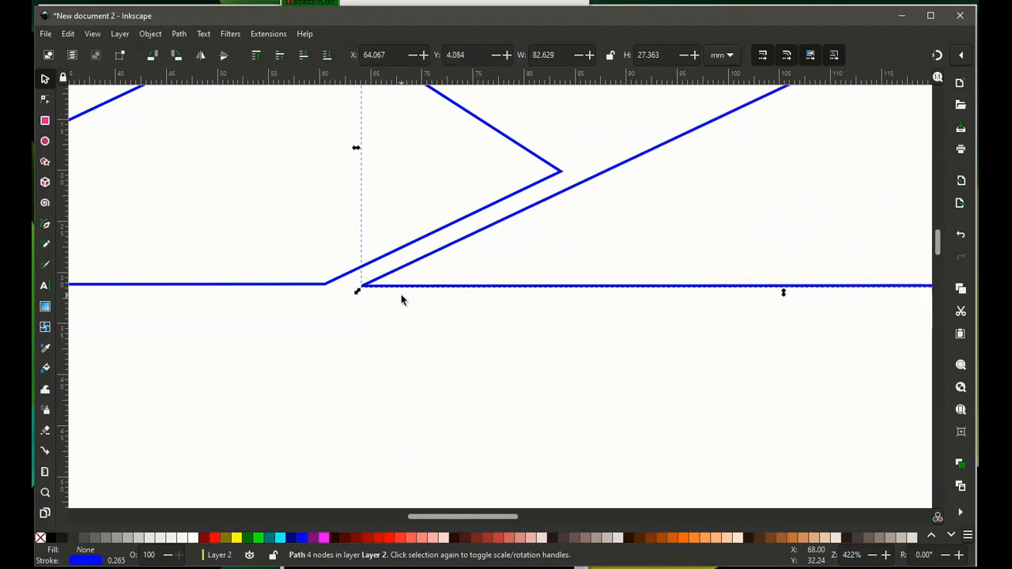
# Step: Nudge the second fin left to about X 61.42 mm, nesting its slanted edge against the first fin with a narrow gap
pyautogui.press('Left')
pyautogui.press('Left')
pyautogui.press('Left')
pyautogui.press('Left')
pyautogui.press('Left')
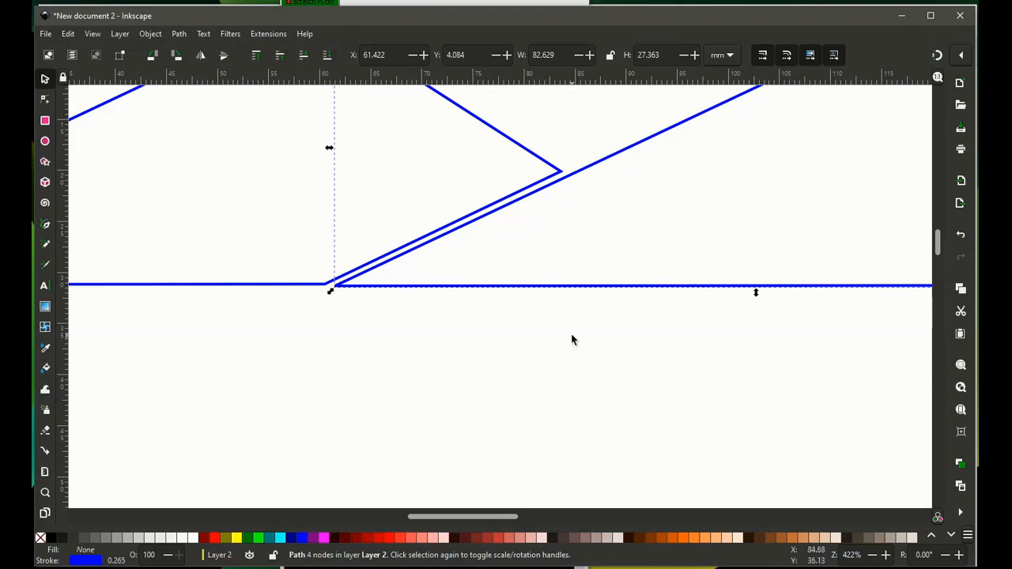
pyautogui.scroll(-2, 571, 333)
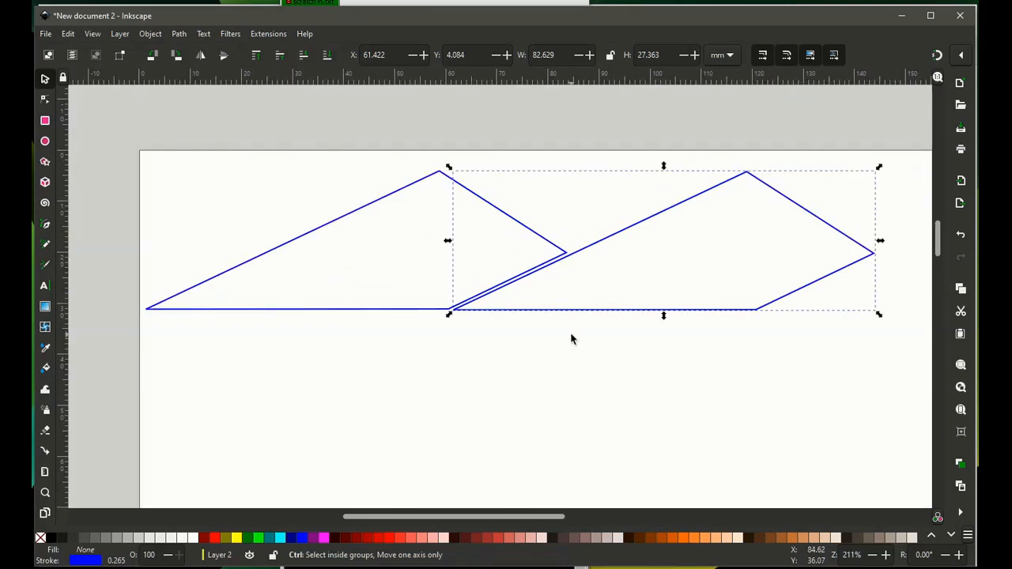
# Step: Copy the second fin and paste a third fin outline onto the page
pyautogui.moveTo(452, 517); pyautogui.dragTo(517, 527)
pyautogui.hotkey('ctrl', 'c')
pyautogui.hotkey('ctrl', 'v')
# Step: Move the third fin vertically to about Y 3.94 mm, aligning its bottom edge with the other two fins
pyautogui.press('Up')
pyautogui.press('Up')
pyautogui.press('Up')
pyautogui.press('Up')
pyautogui.press('Up')
pyautogui.press('Up')
pyautogui.press('Up')
pyautogui.press('Up')
pyautogui.press('Up')
pyautogui.press('Up')
pyautogui.press('Up')
pyautogui.press('Up')
pyautogui.press('Up')
pyautogui.press('Up')
pyautogui.press('Up')
pyautogui.press('Up')
pyautogui.press('Up')
pyautogui.press('Up')
pyautogui.press('Up')
pyautogui.press('Up')
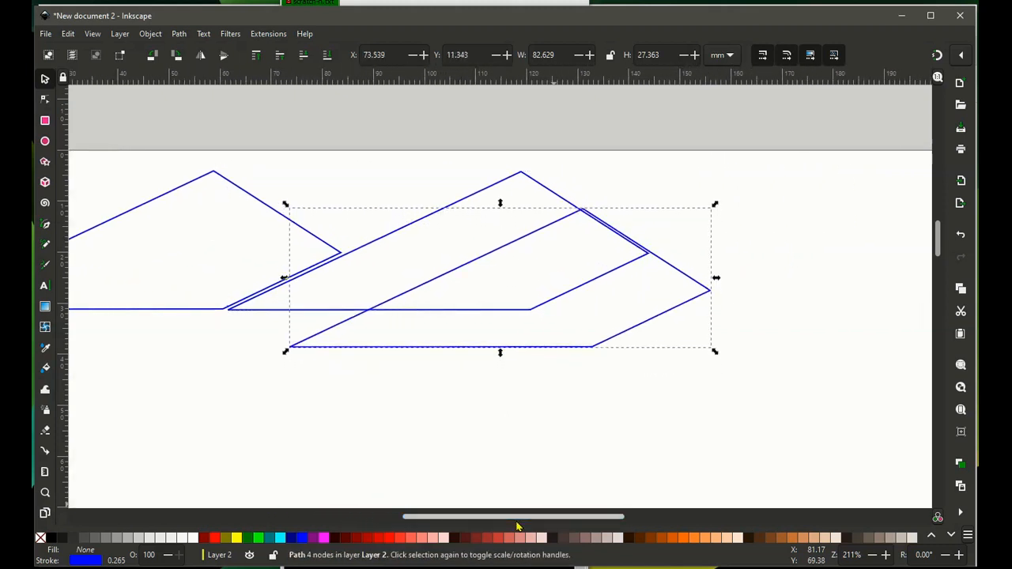
pyautogui.press('Down')
pyautogui.press('Down')
pyautogui.press('Up')
# Step: Move the third fin horizontally to about X 122.22 mm, nested beside the second fin with a narrow gap, and deselect it
pyautogui.press('Right')
pyautogui.press('Right')
pyautogui.press('Right')
pyautogui.press('Right')
pyautogui.press('Right')
pyautogui.press('Right')
pyautogui.press('Right')
pyautogui.press('Right')
pyautogui.press('Right')
pyautogui.press('Right')
pyautogui.press('Right')
pyautogui.press('Right')
pyautogui.press('Right')
pyautogui.press('Right')
pyautogui.press('Right')
pyautogui.press('Right')
pyautogui.press('Right')
pyautogui.press('Right')
pyautogui.press('Right')
pyautogui.press('Right')
pyautogui.press('Right')
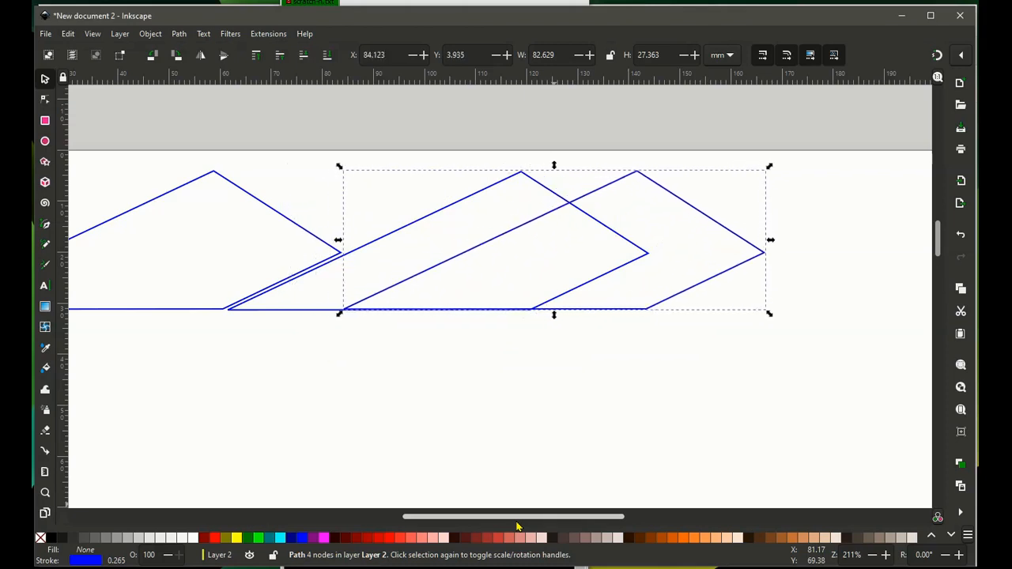
pyautogui.press('Right')
pyautogui.press('Right')
pyautogui.press('Right')
pyautogui.press('Right')
pyautogui.press('Right')
pyautogui.press('Right')
pyautogui.press('Right')
pyautogui.press('Right')
pyautogui.press('Right')
pyautogui.press('Right')
pyautogui.press('Right')
pyautogui.press('Right')
pyautogui.press('Right')
pyautogui.press('Right')
pyautogui.press('Right')
pyautogui.press('Right')
pyautogui.press('Right')
pyautogui.press('Right')
pyautogui.press('Right')
pyautogui.press('Right')
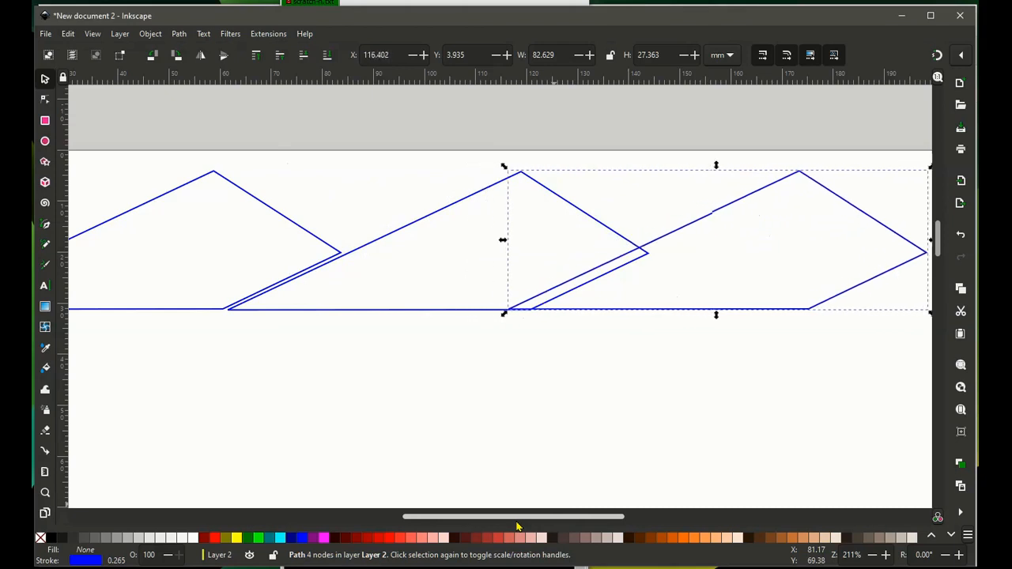
pyautogui.press('Left')
pyautogui.press('Left')
pyautogui.press('Left')
pyautogui.press('Left')
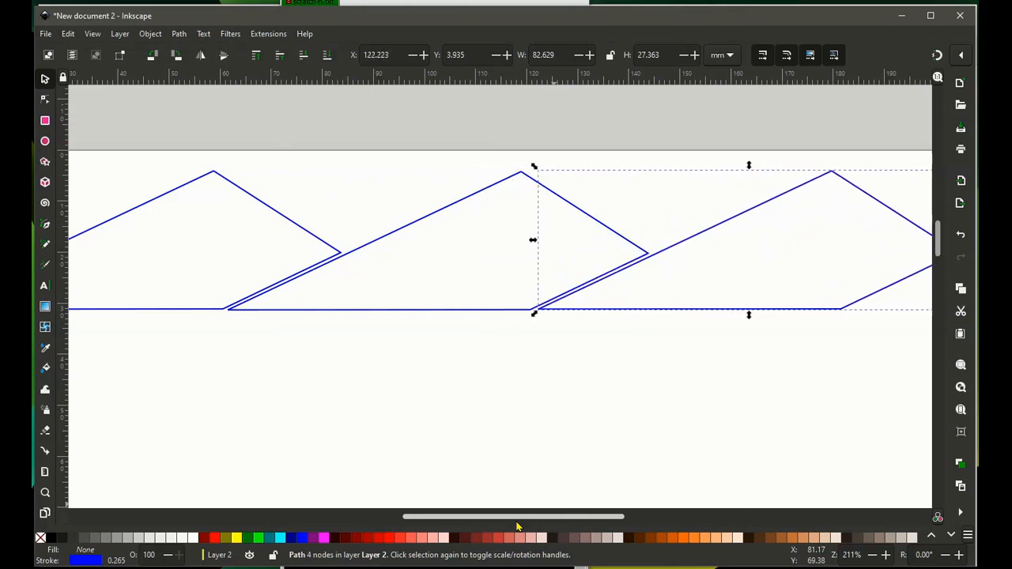
pyautogui.click(356, 376)
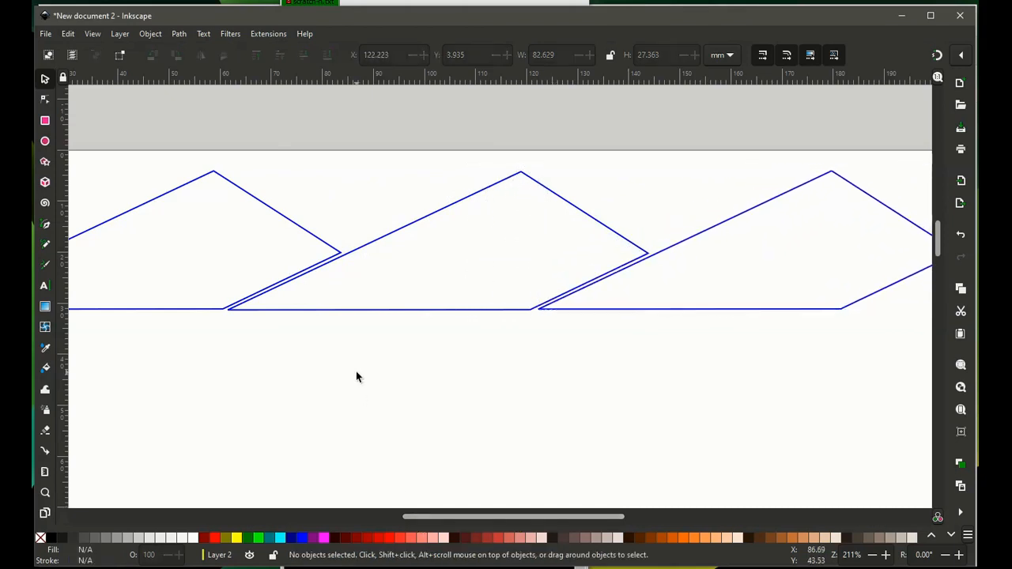
# Step: Resize the page to fit the row of three fin outlines
pyautogui.scroll(-2, 344, 369)
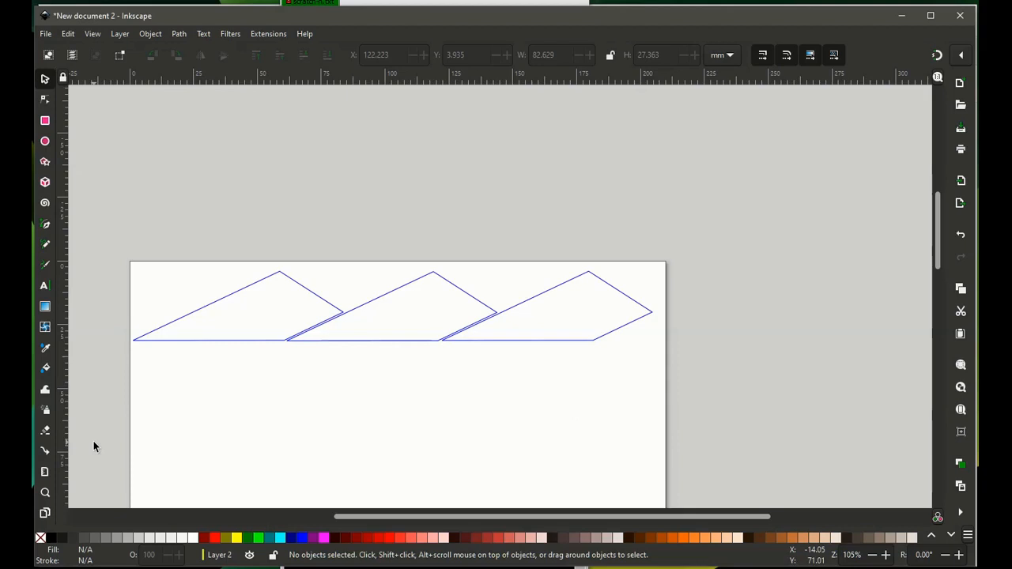
pyautogui.press('ctrl')
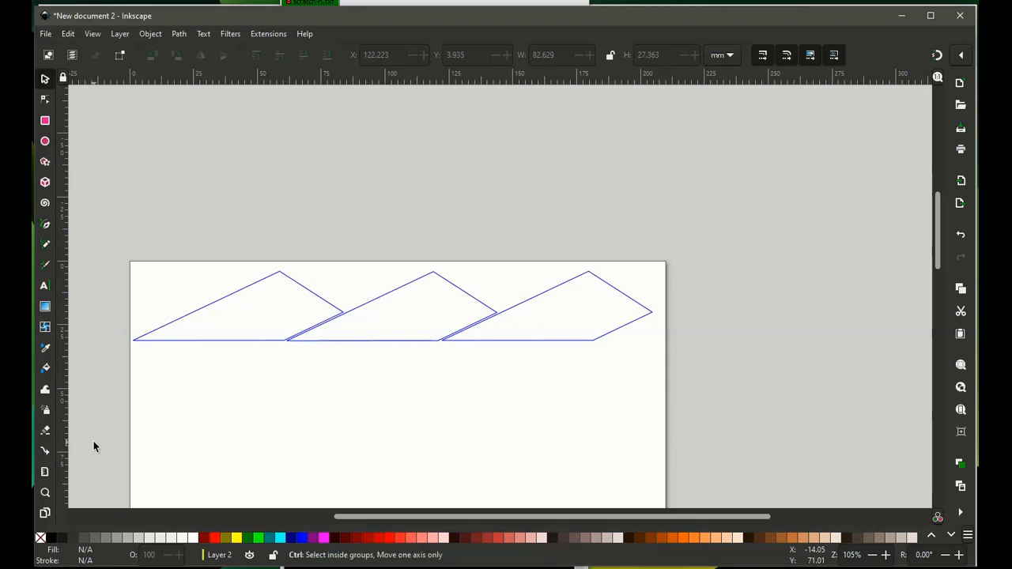
pyautogui.press('shift')
pyautogui.hotkey('ctrl', 'shift', 'r')
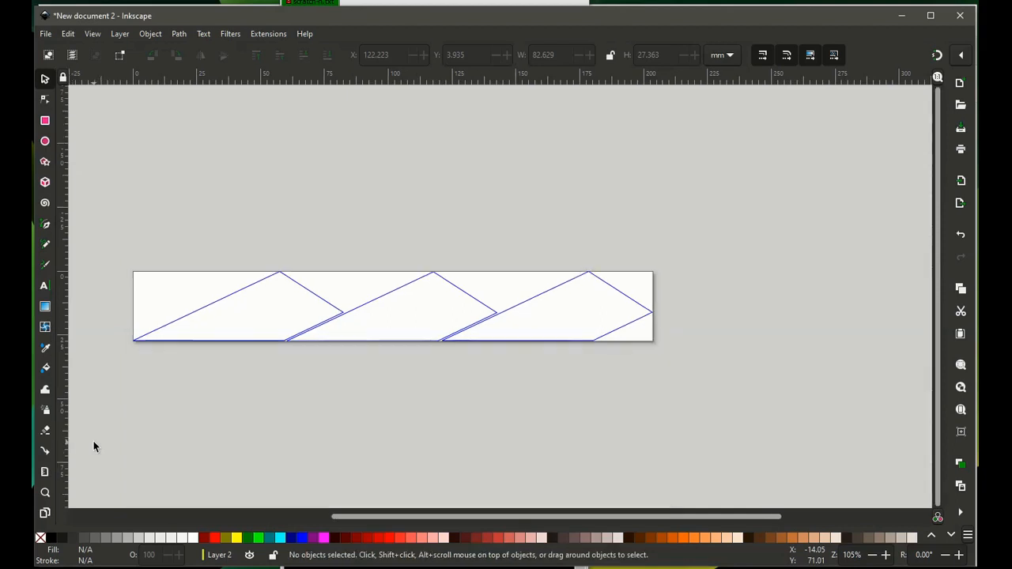
# Step: Save the drawing as an Inkscape SVG named "LAST NAME - fins" in the OPENROCKET folder under Documents
pyautogui.press('ctrl')
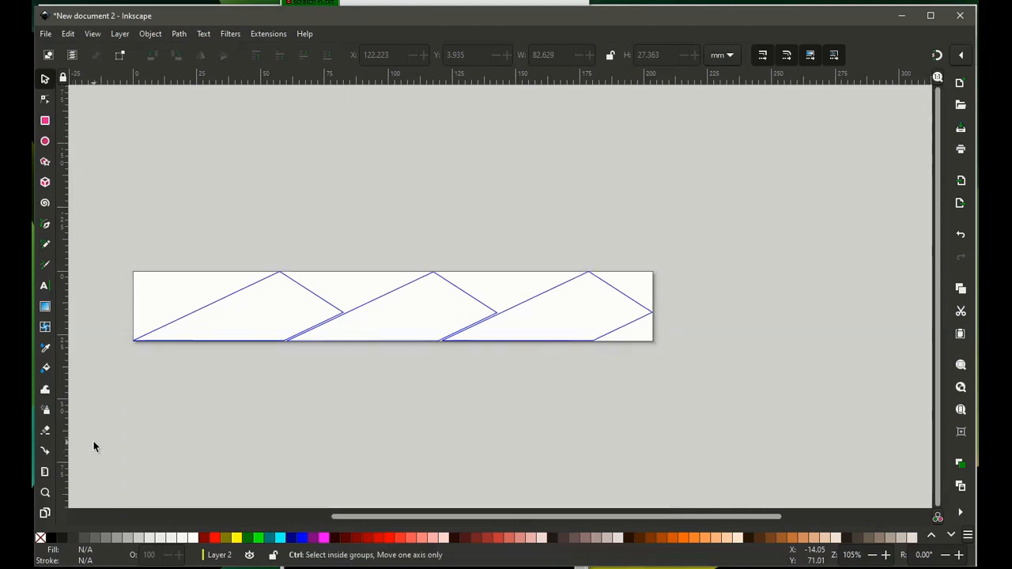
pyautogui.hotkey('ctrl', 's')
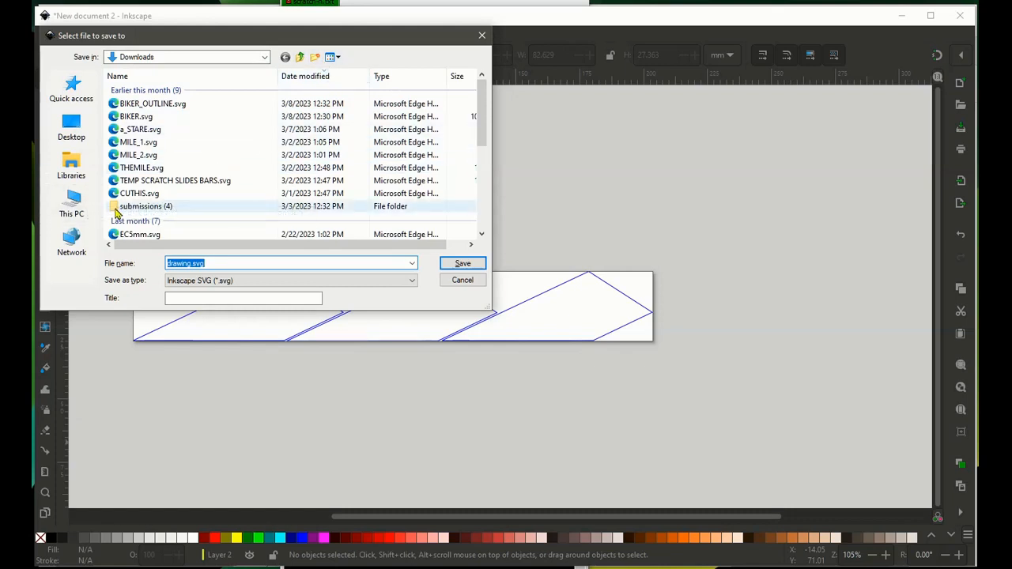
pyautogui.click(73, 168)
pyautogui.doubleClick(285, 85)
pyautogui.scroll(-4, 138, 213)
pyautogui.doubleClick(138, 212)
pyautogui.click(260, 263)
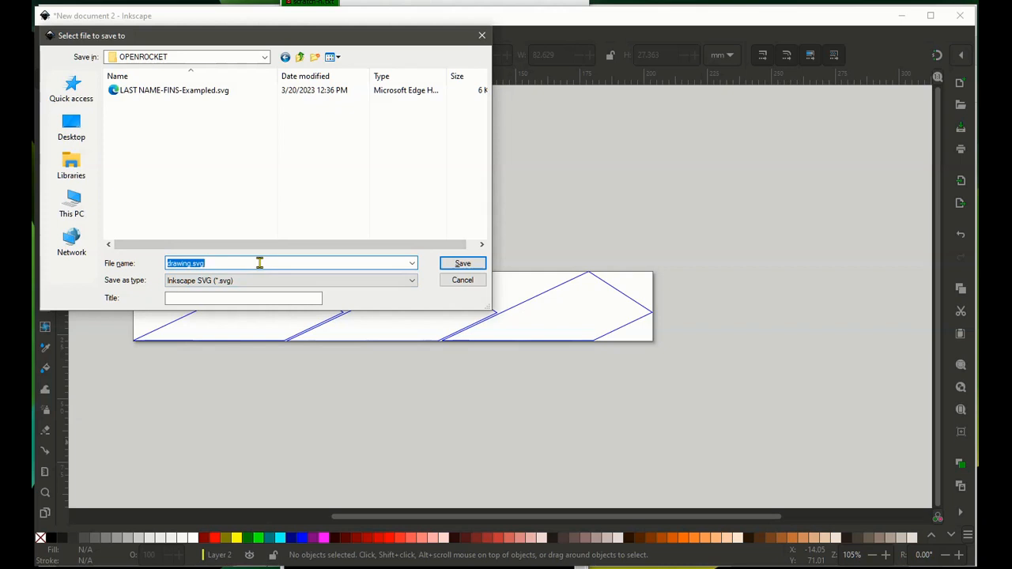
pyautogui.write('LAST NAME - fins')
pyautogui.press('Return')
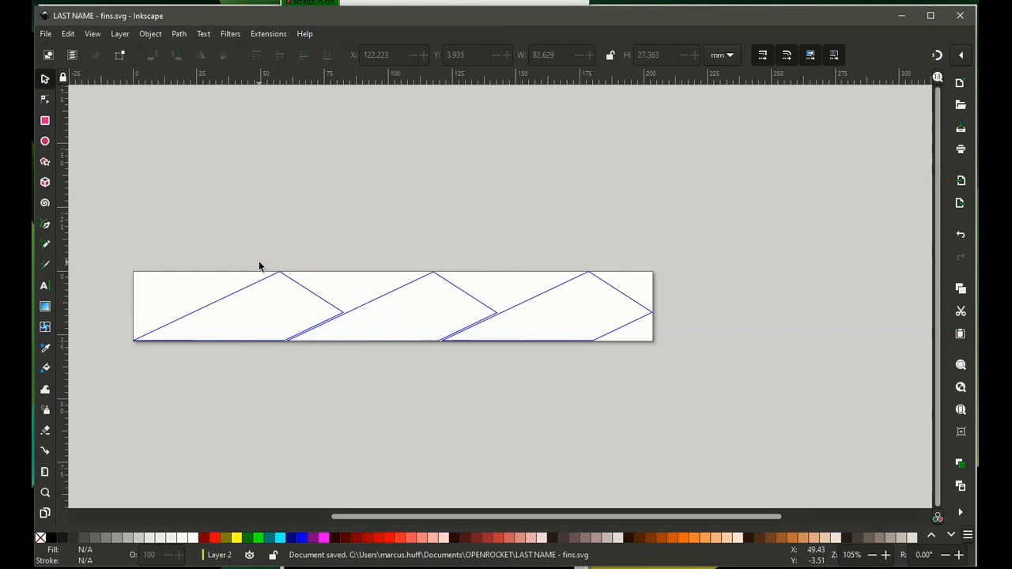